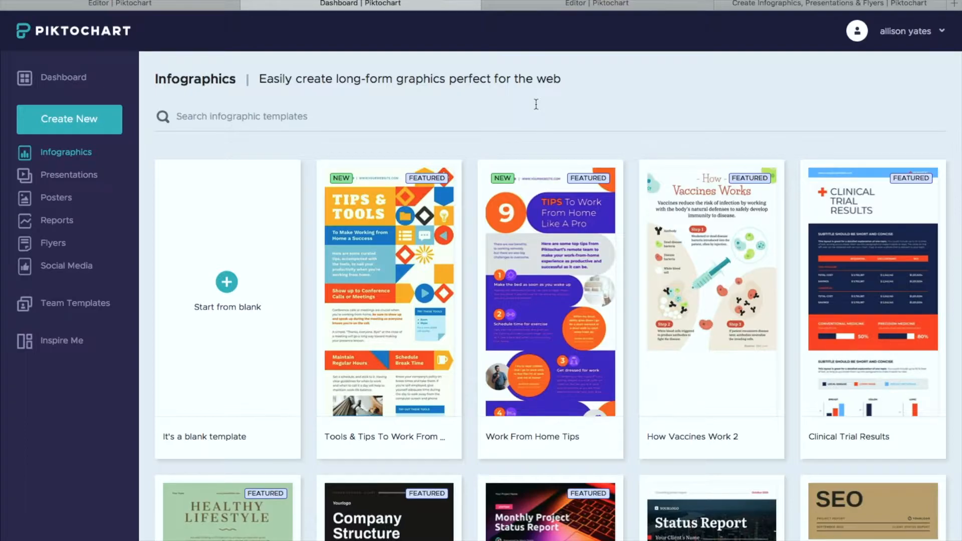
Browse the infographic template gallery down to the Clinical Trial Phases and financial report templates.
scroll(536, 105, down, 5)
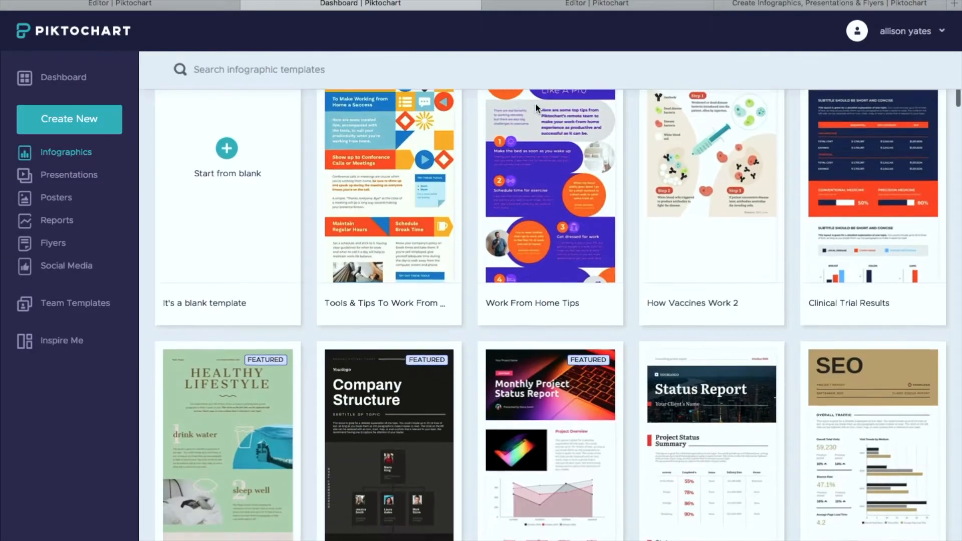
scroll(537, 109, down, 7)
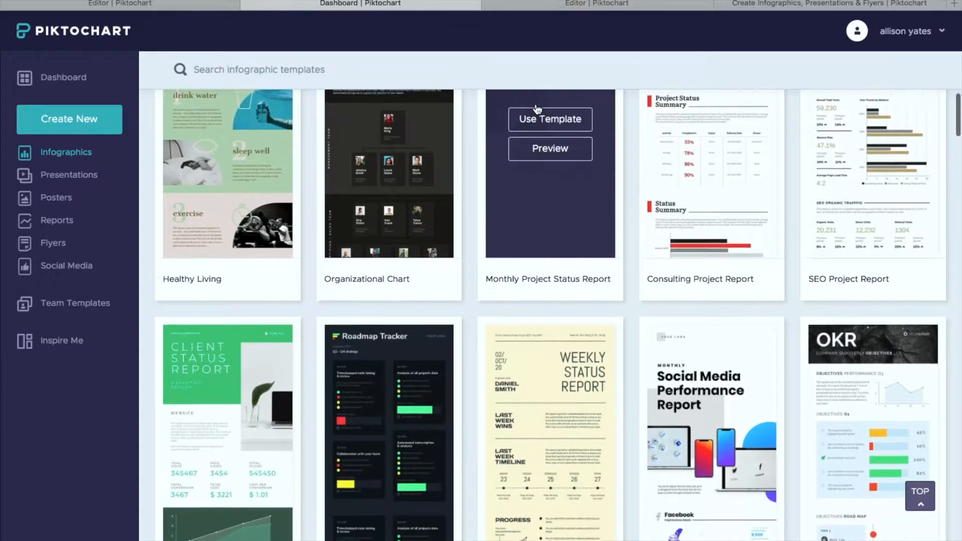
scroll(537, 110, down, 6)
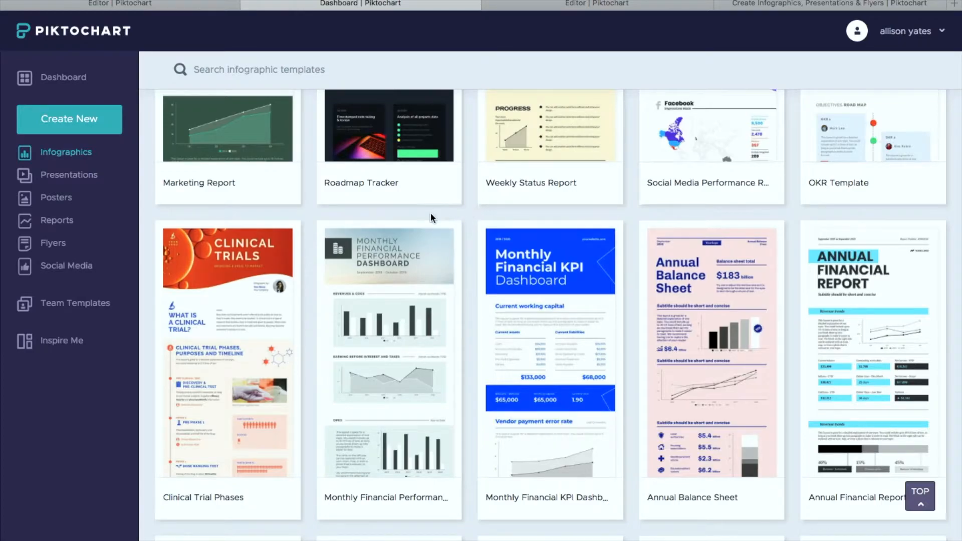
scroll(333, 208, down, 1)
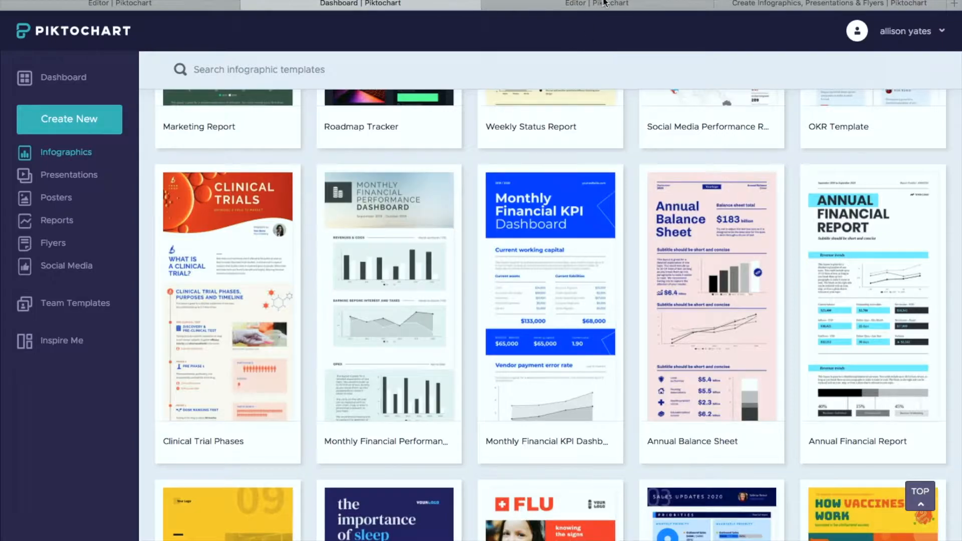
Switch to the open Clinical Trials infographic and look through the shapes and icons, checking the category list and the color and mono filters.
click(601, 6)
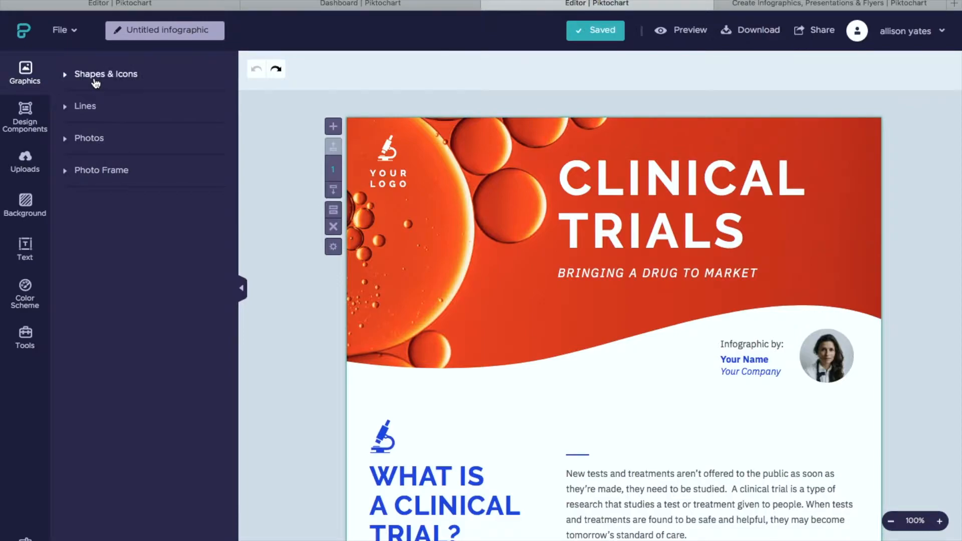
click(95, 81)
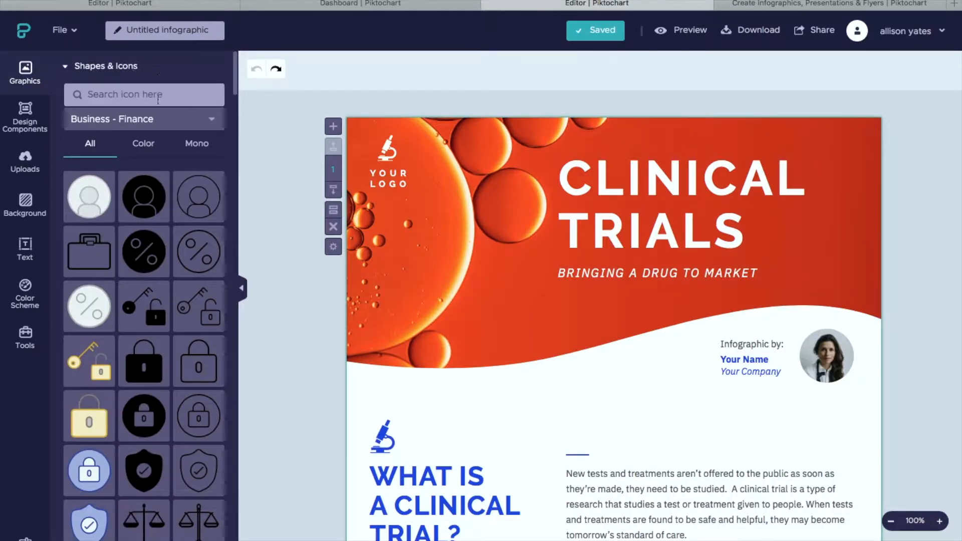
click(157, 125)
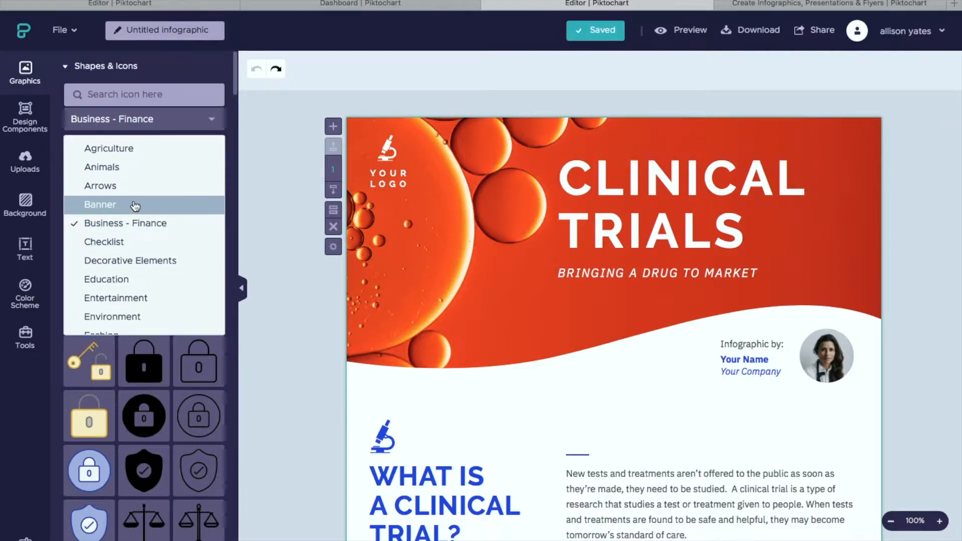
click(158, 128)
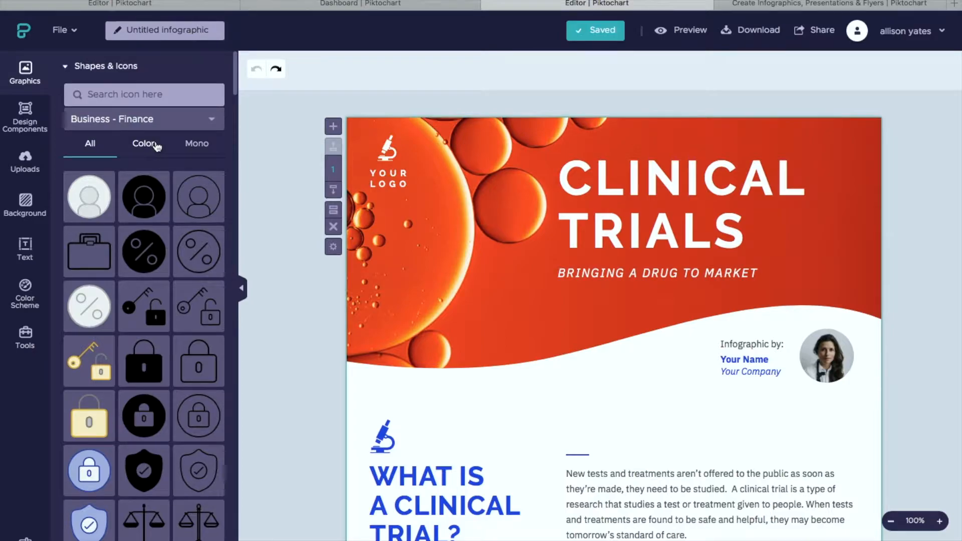
click(157, 146)
click(197, 149)
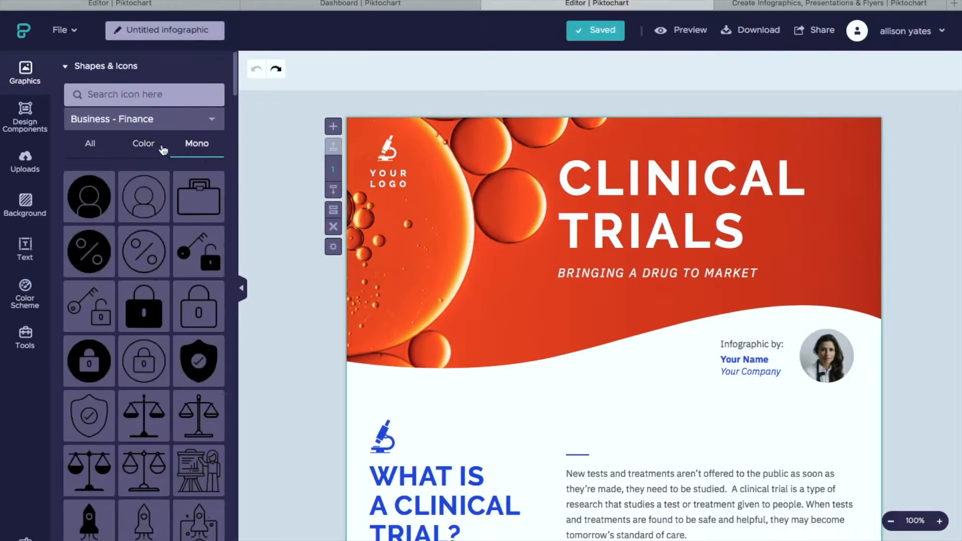
click(89, 145)
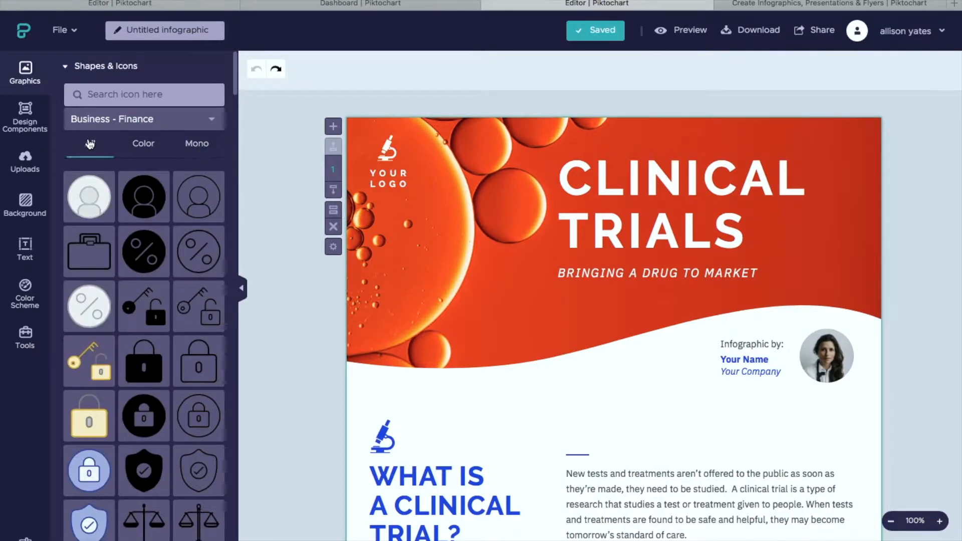
Place a 300 x 20 line over the lower edge of the header, beside the author credit.
click(113, 69)
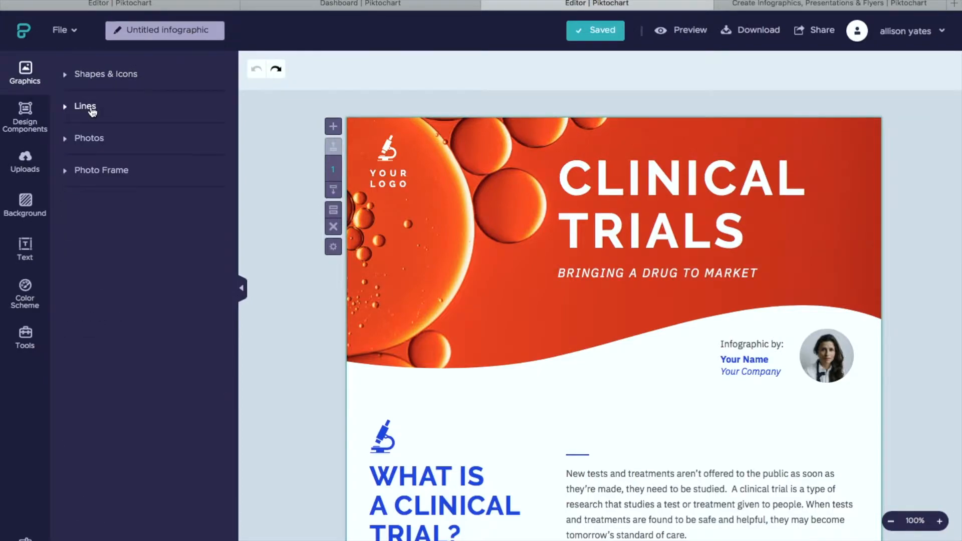
click(92, 111)
drag(100, 151, 584, 342)
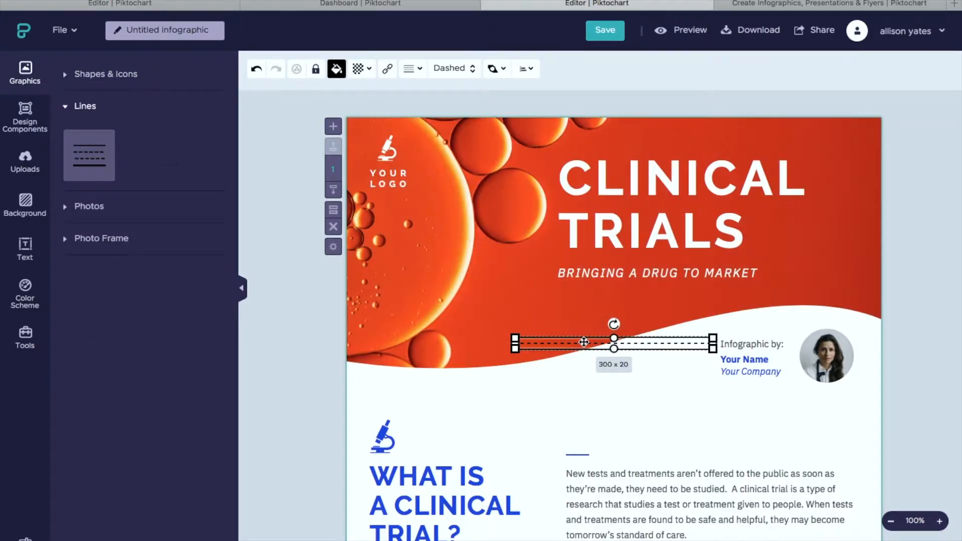
Try the Dotted and Solid styles on the new line and delete it.
click(466, 69)
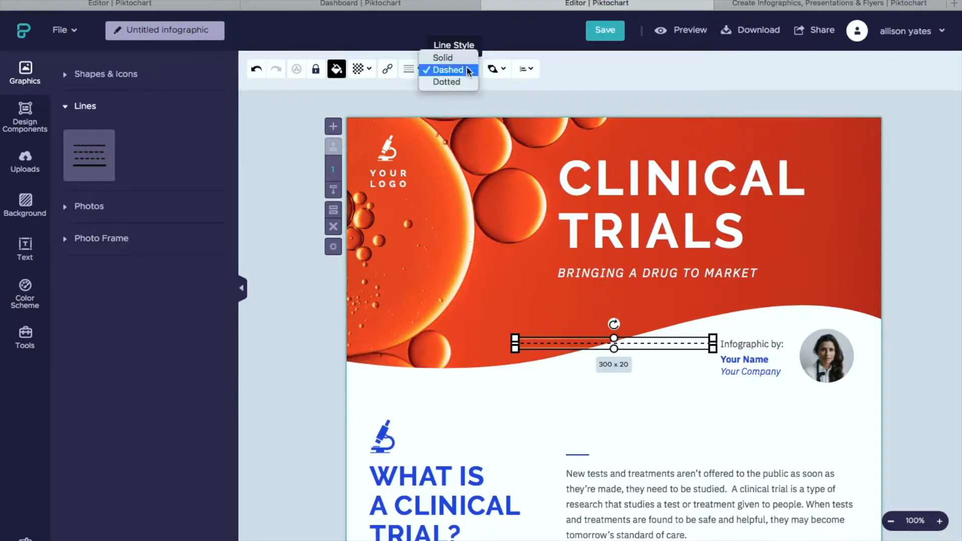
click(463, 82)
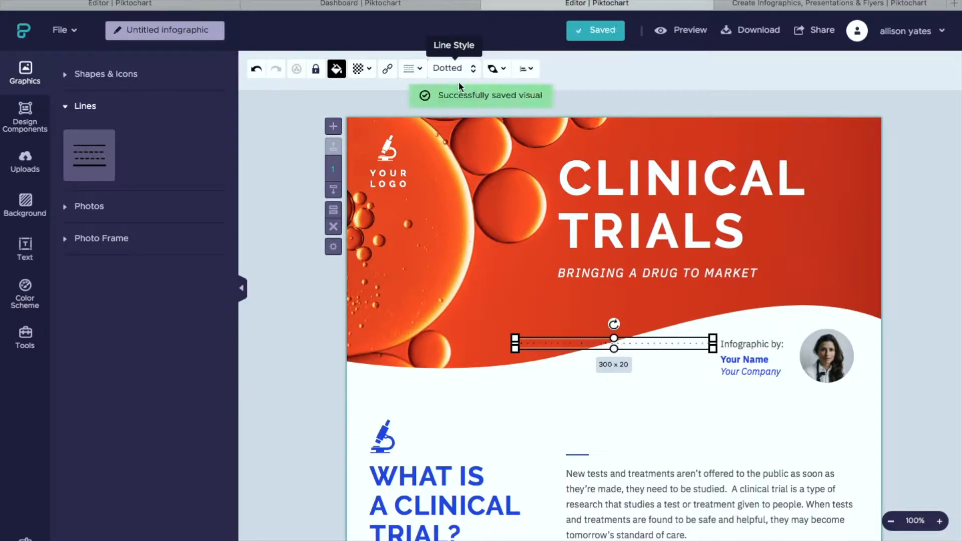
click(459, 70)
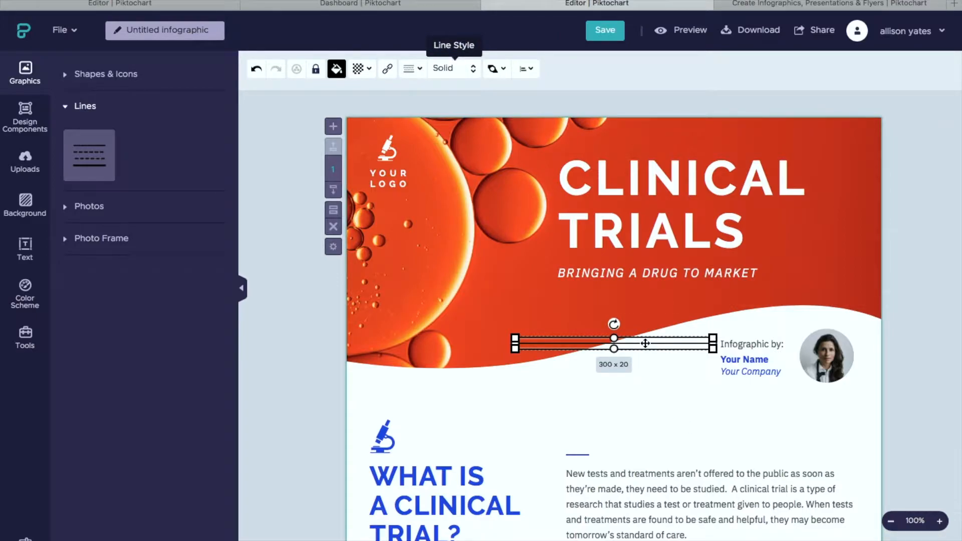
key(Delete)
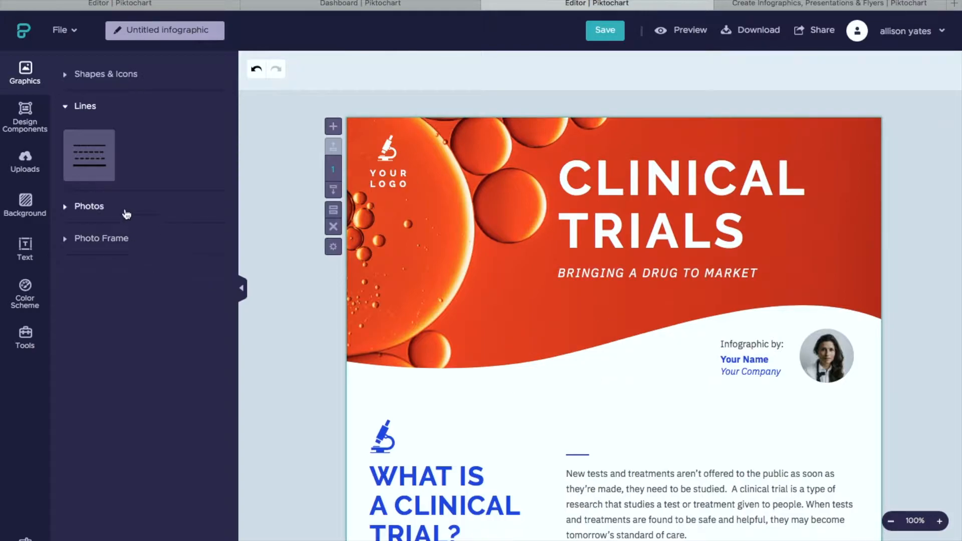
Search the stock photos for "cooking" and fill the header's photo frame with the picture of chopped vegetables in blue bowls.
click(115, 209)
scroll(120, 250, down, 2)
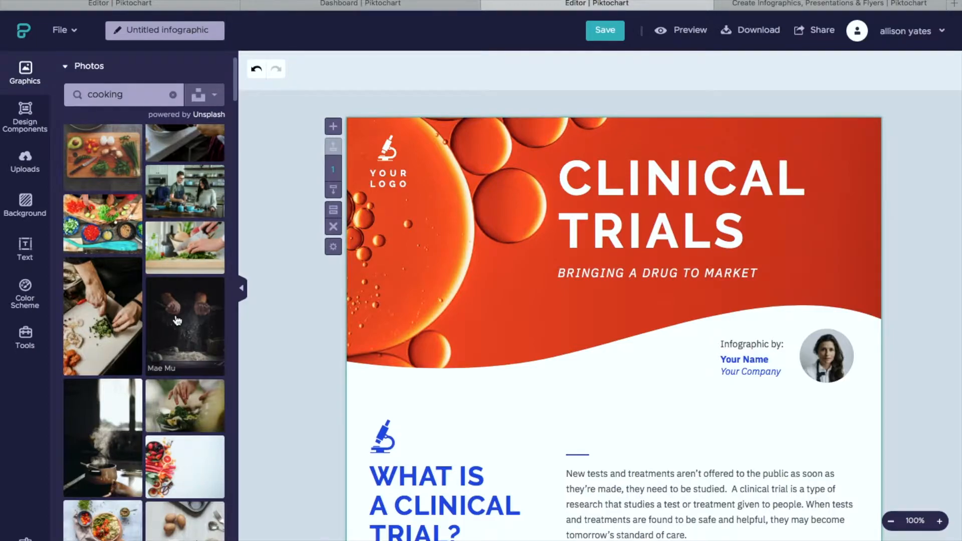
mouse_move(120, 232)
drag(114, 226, 780, 238)
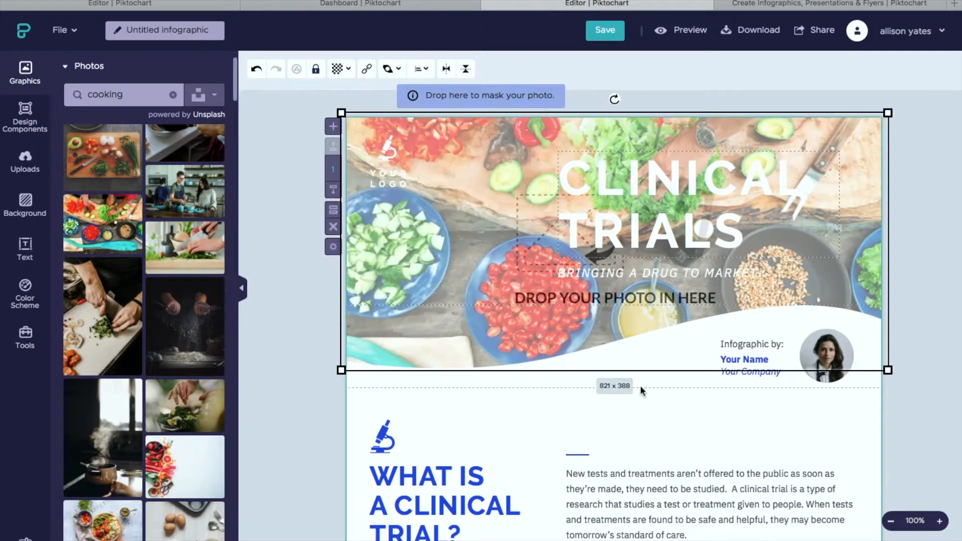
click(525, 470)
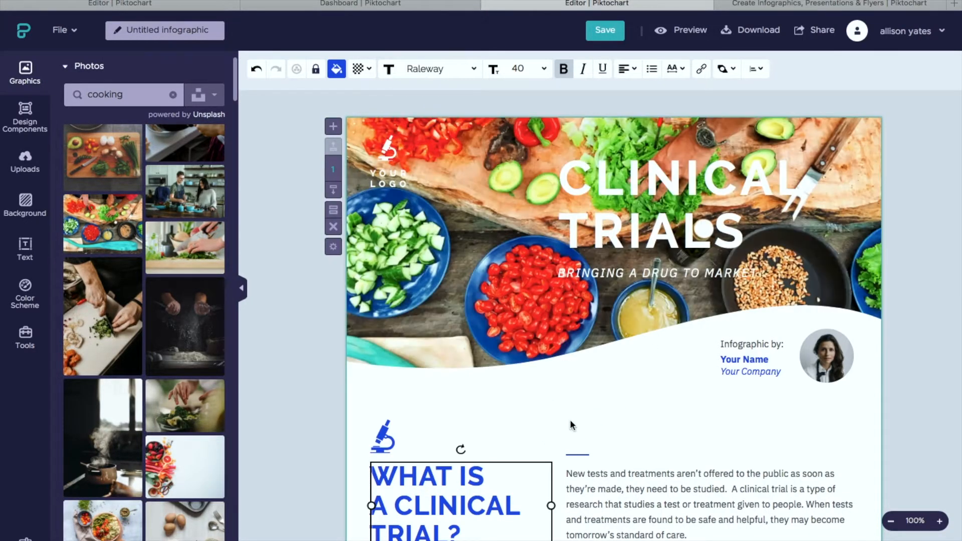
click(549, 410)
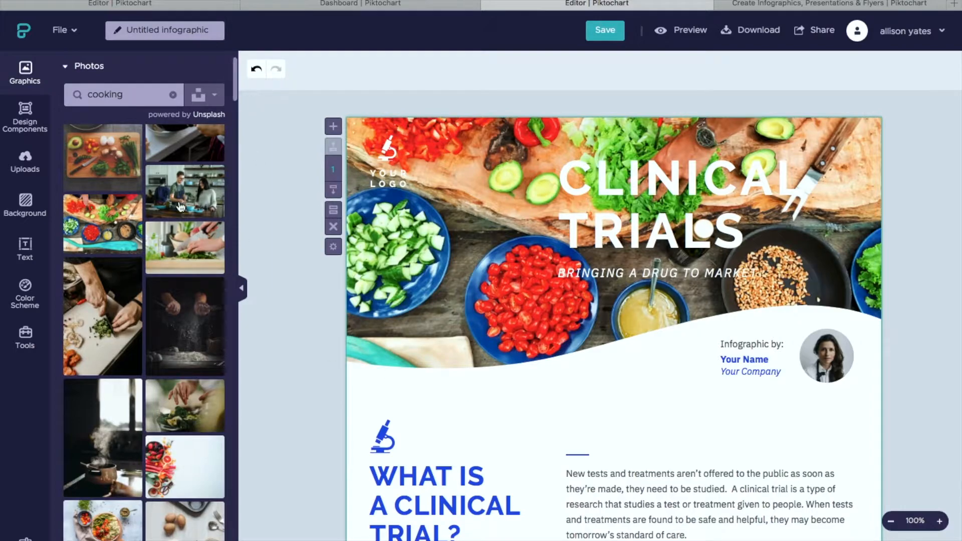
Place a photo frame with one rounded corner, about 369 x 279, over the header's lower edge.
click(90, 67)
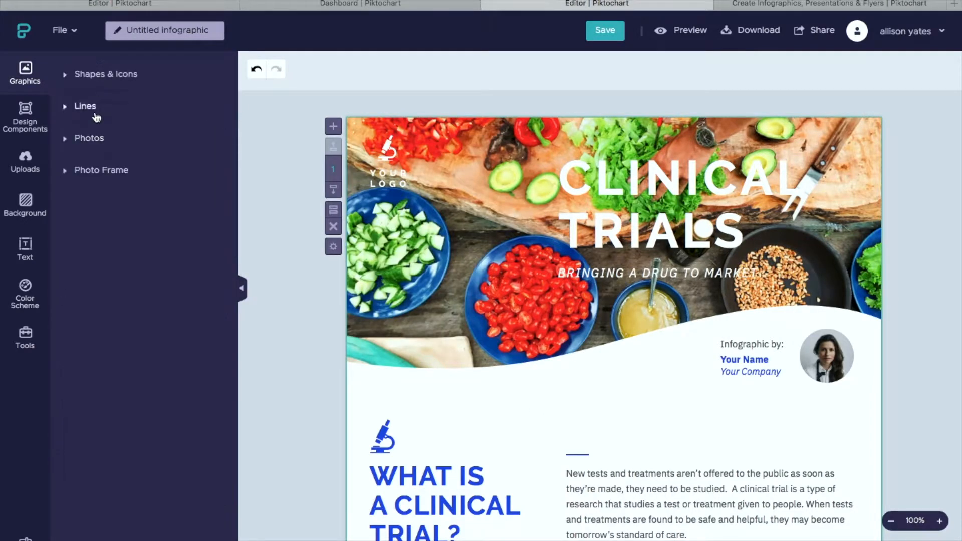
click(96, 171)
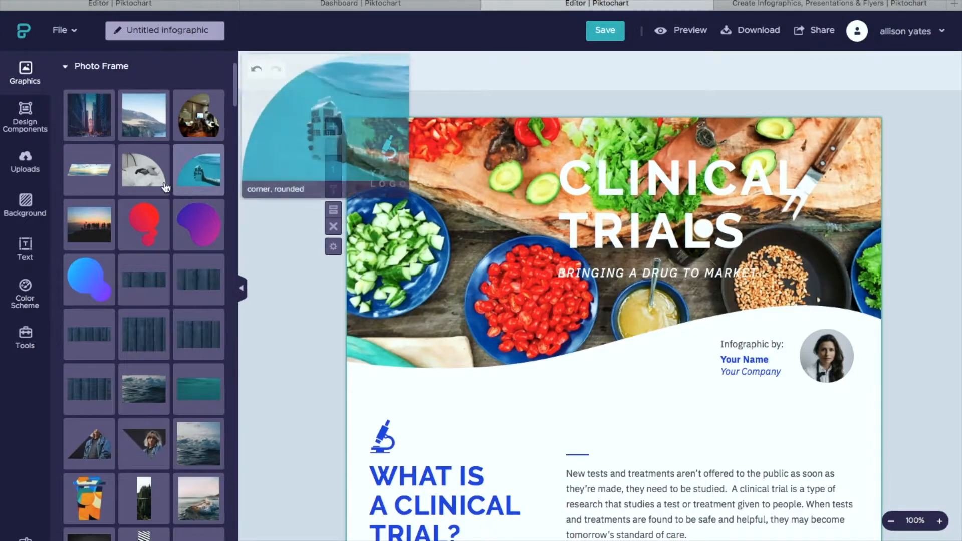
drag(145, 182, 592, 411)
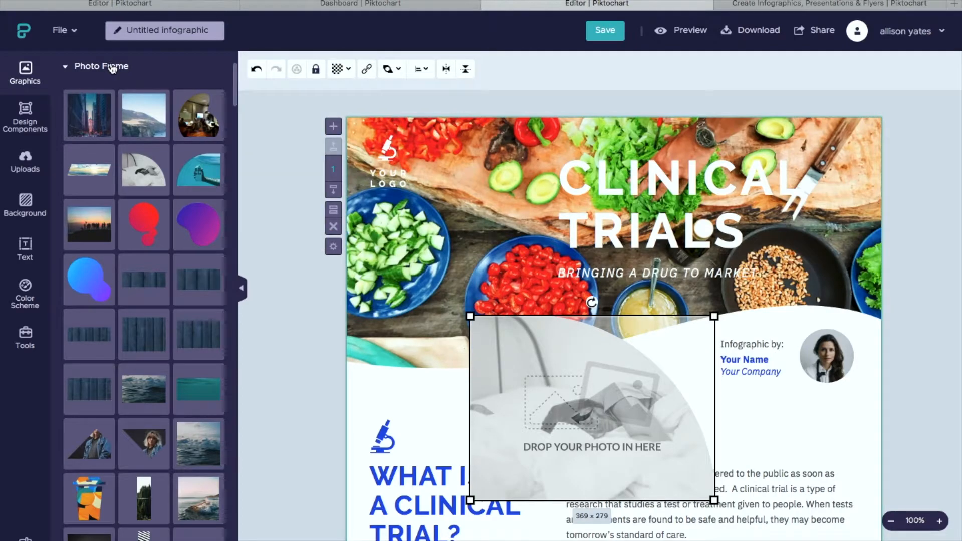
Fill the rounded-corner frame with the chopped-vegetables cooking photo and delete the frame.
click(111, 67)
click(94, 137)
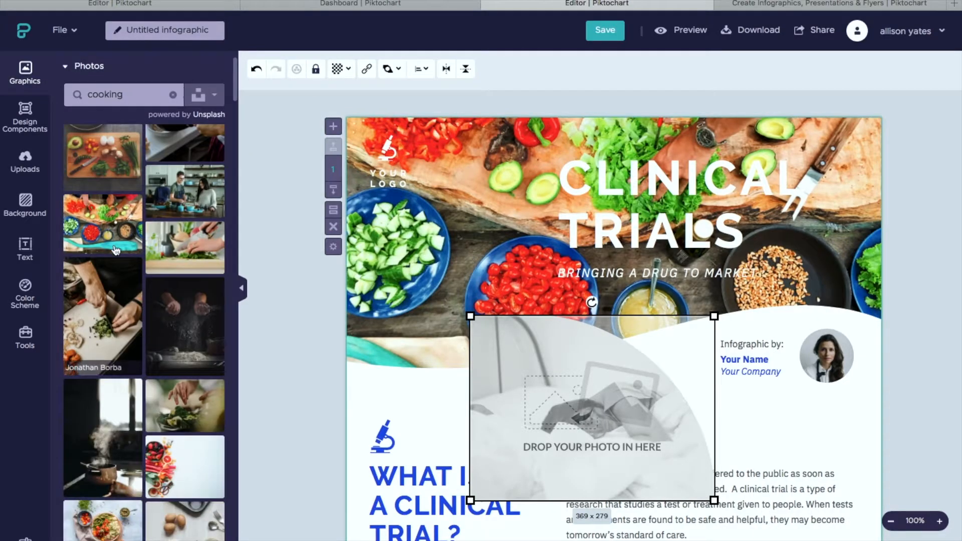
drag(111, 217, 593, 360)
drag(591, 401, 588, 380)
key(Delete)
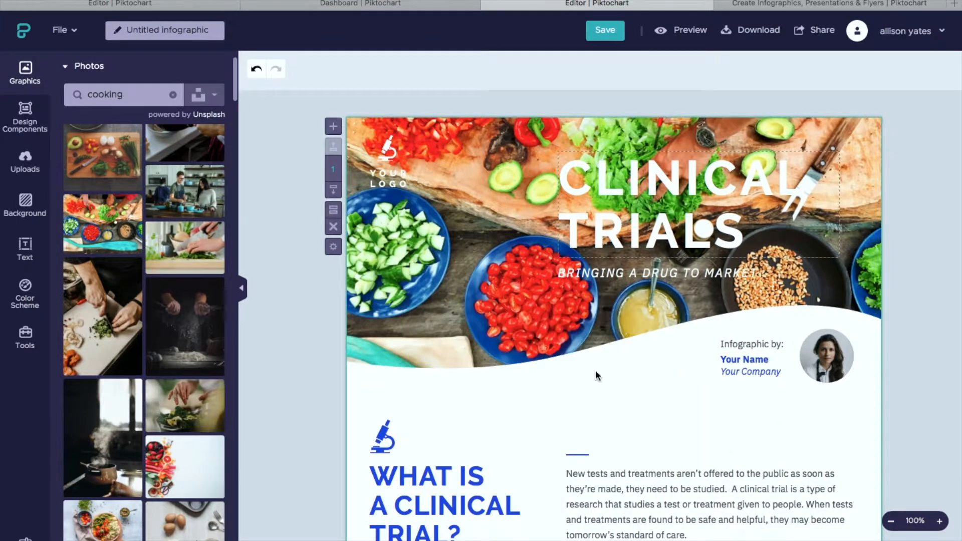
Insert the list component with orange-circled lightning icons, about 640 x 333, over the header's lower part and delete it.
click(34, 127)
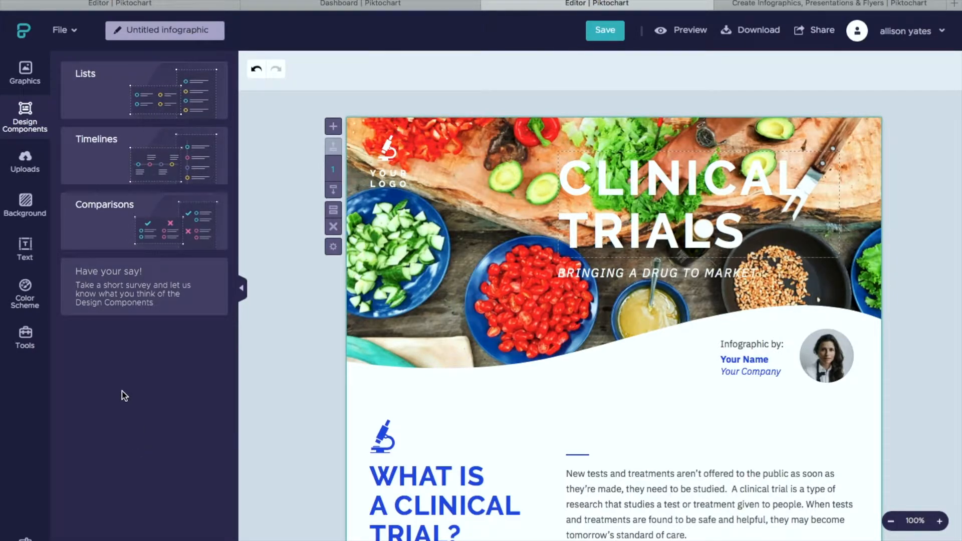
click(100, 83)
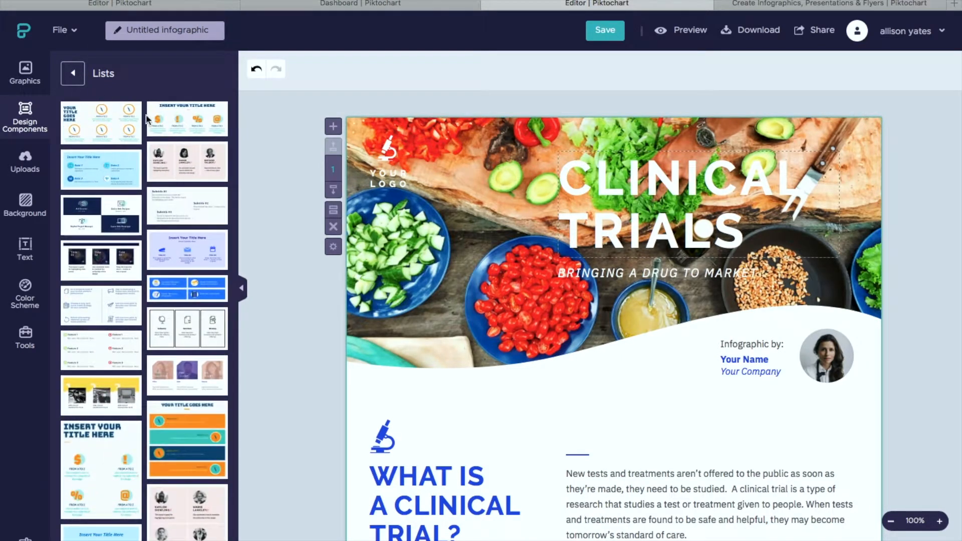
mouse_move(113, 138)
drag(113, 139, 609, 380)
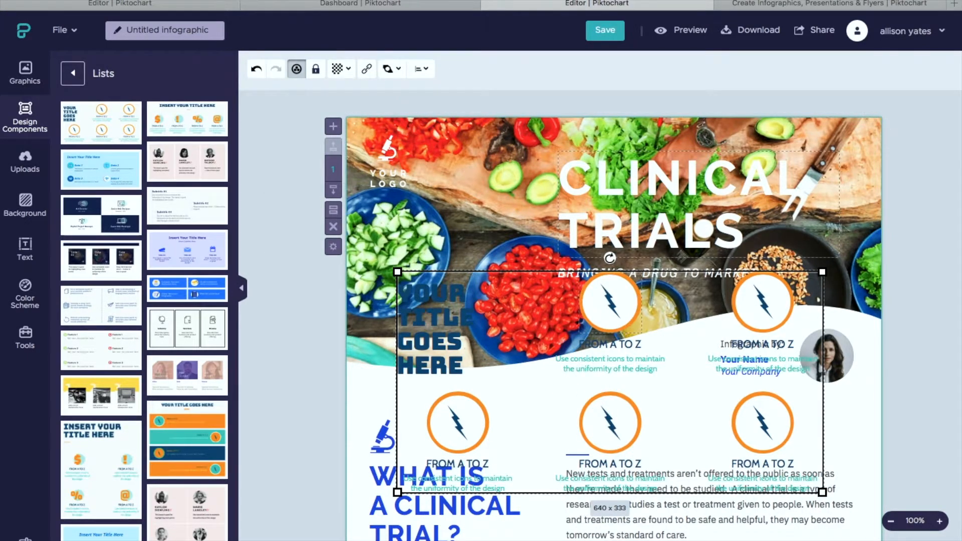
key(Delete)
click(74, 78)
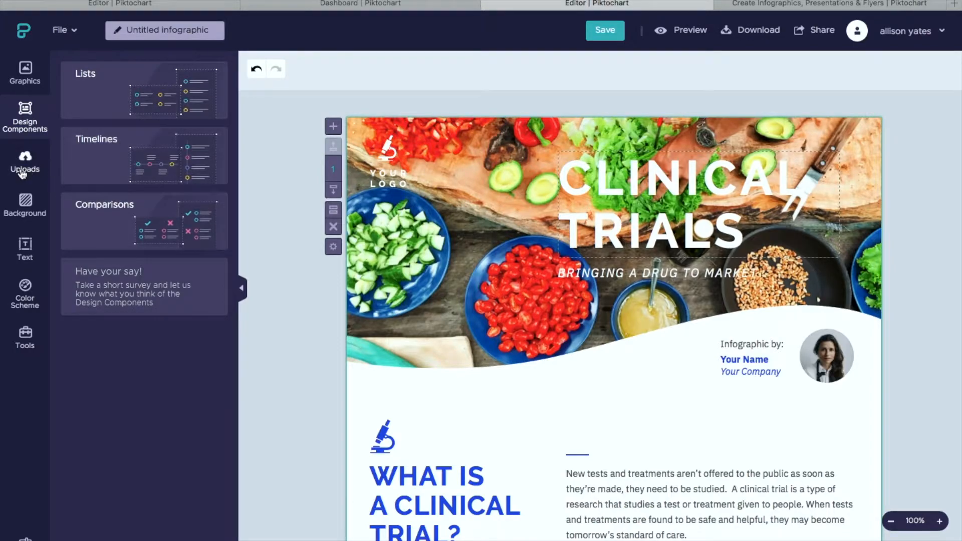
Look through the uploaded images and the color palette for the block background.
click(45, 163)
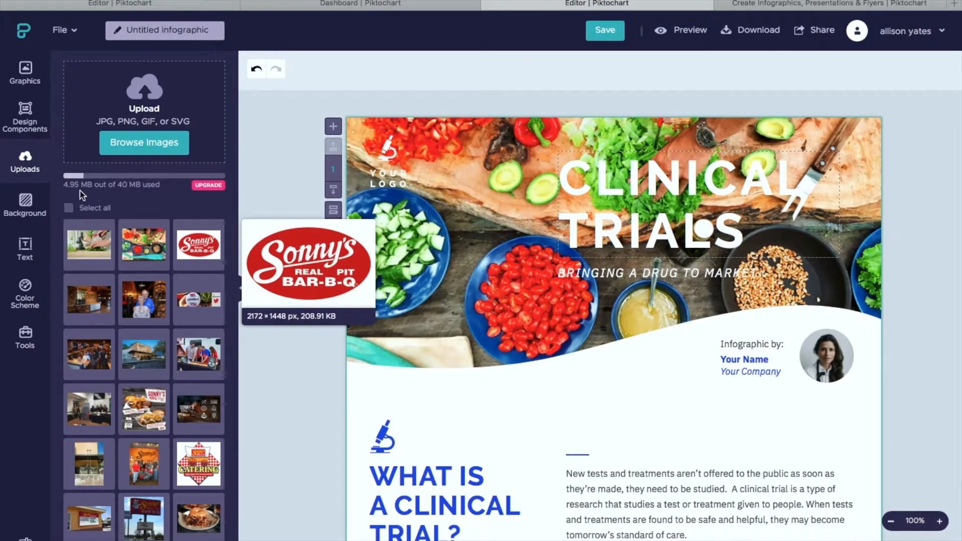
click(31, 203)
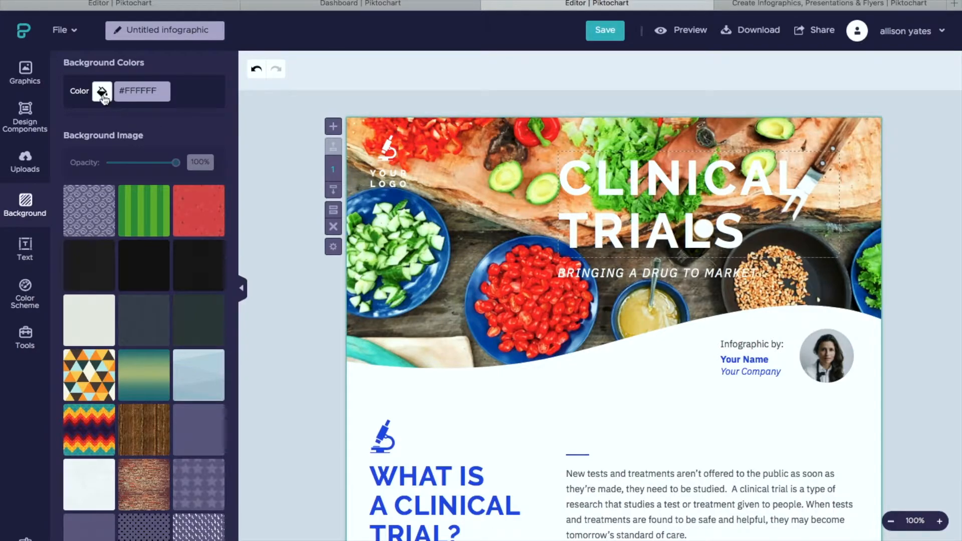
click(103, 96)
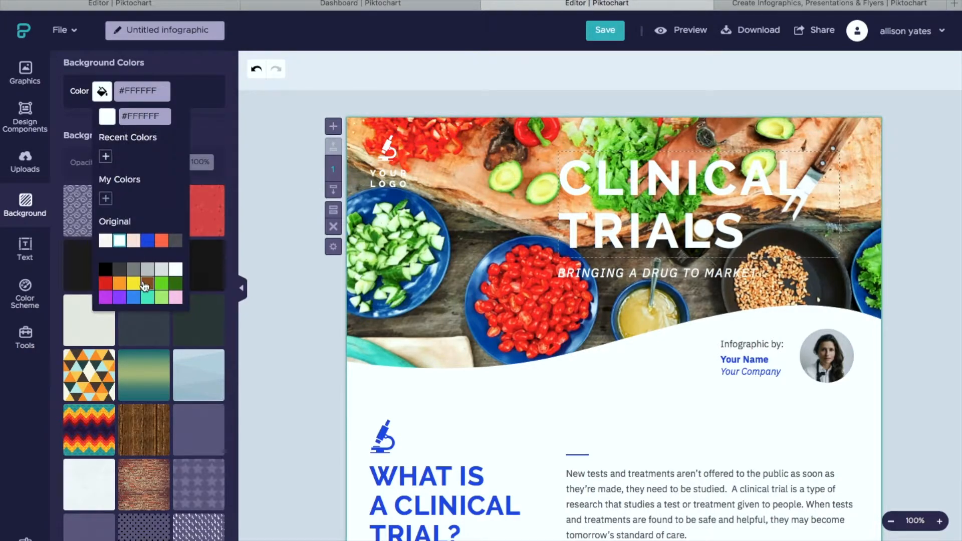
click(105, 93)
click(119, 243)
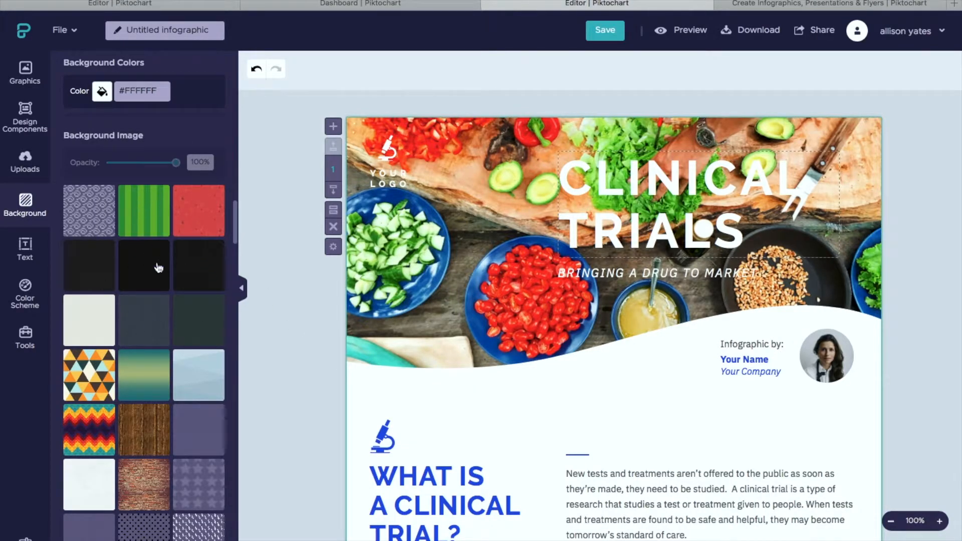
Try the red triangle-pattern background on the "What is a clinical trial?" block and undo it.
drag(204, 210, 504, 421)
scroll(538, 408, down, 3)
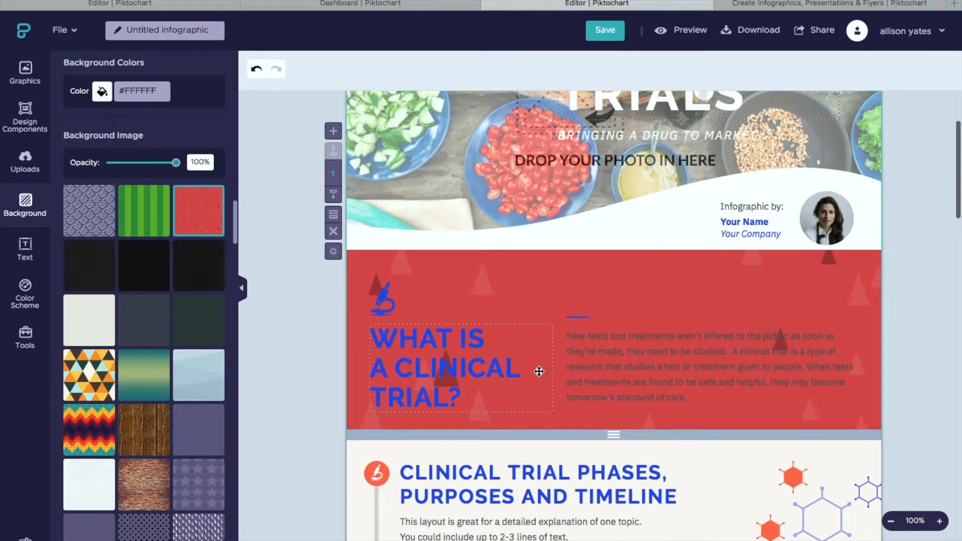
click(257, 71)
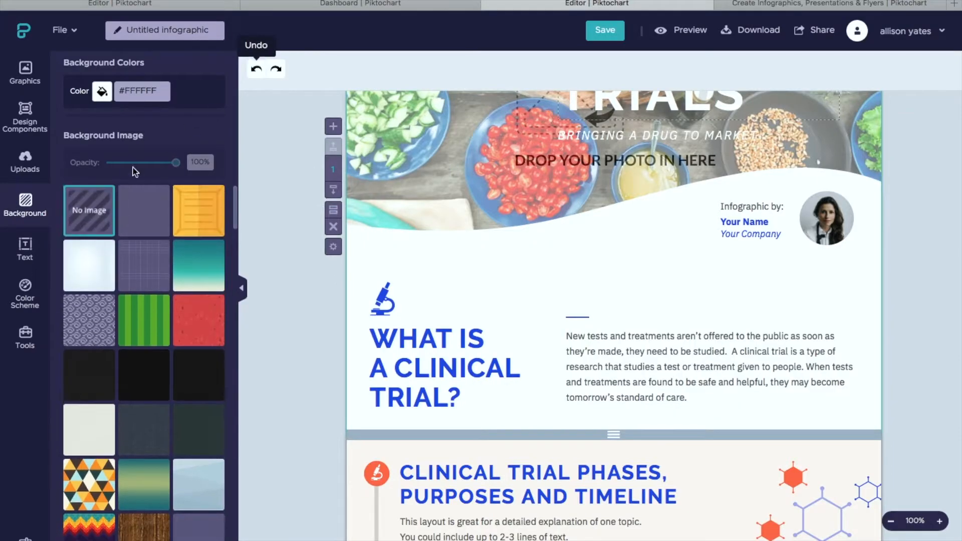
Look through the text styles and the text frame designs, such as notes, dates, percentages and quotes.
click(25, 245)
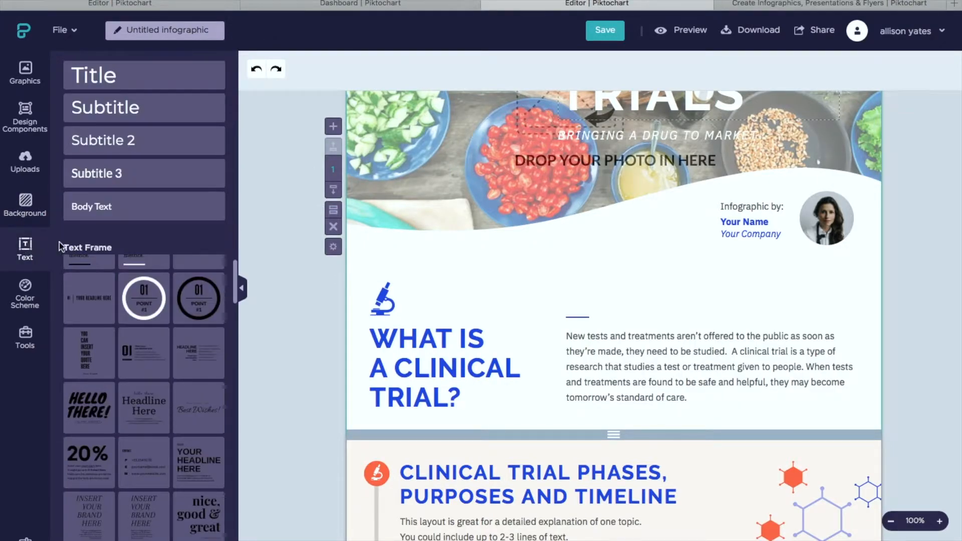
scroll(159, 272, up, 2)
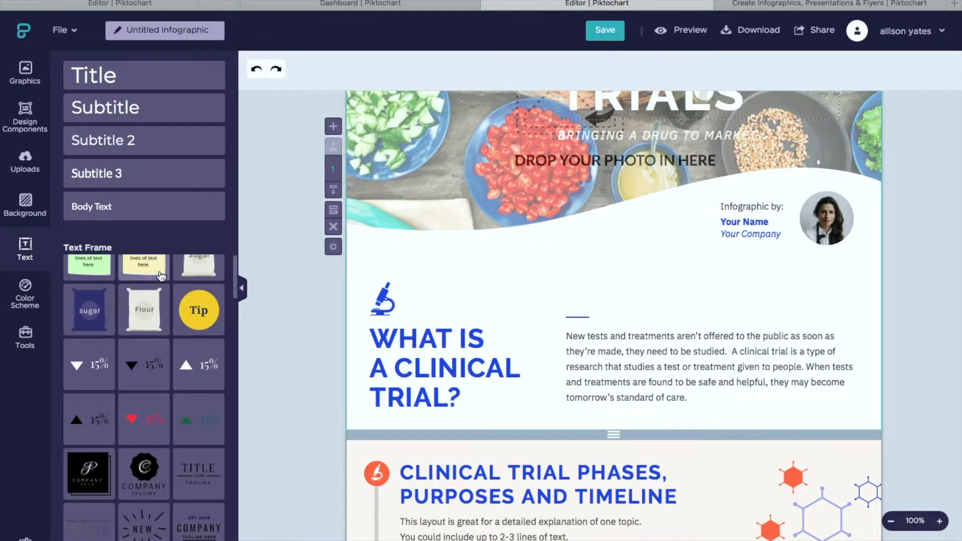
scroll(248, 200, up, 2)
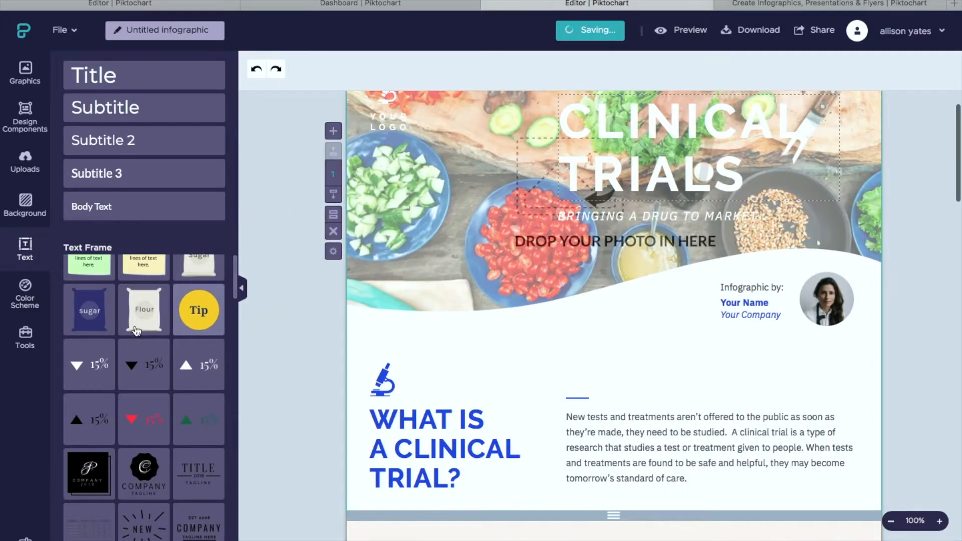
scroll(135, 331, up, 2)
scroll(136, 330, down, 1)
scroll(137, 331, down, 1)
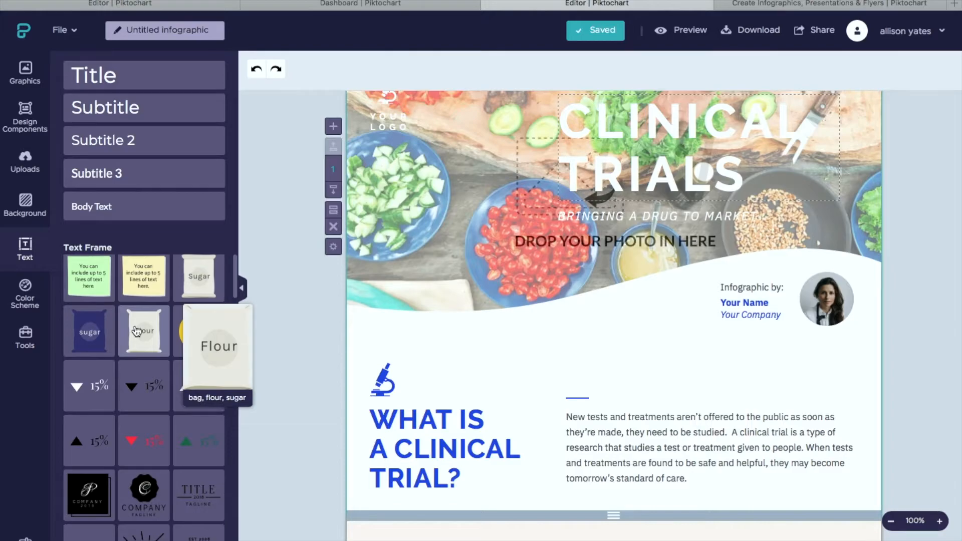
scroll(131, 503, down, 5)
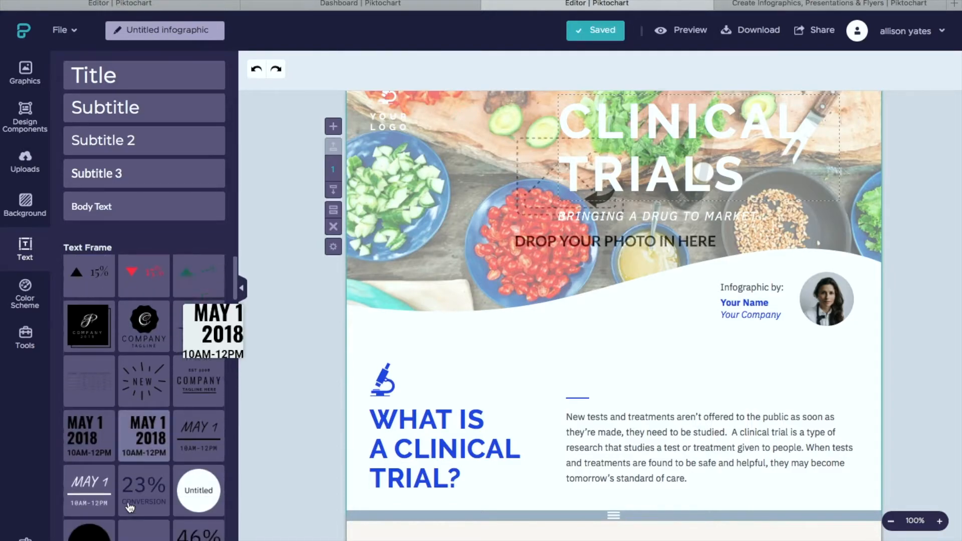
scroll(130, 508, down, 3)
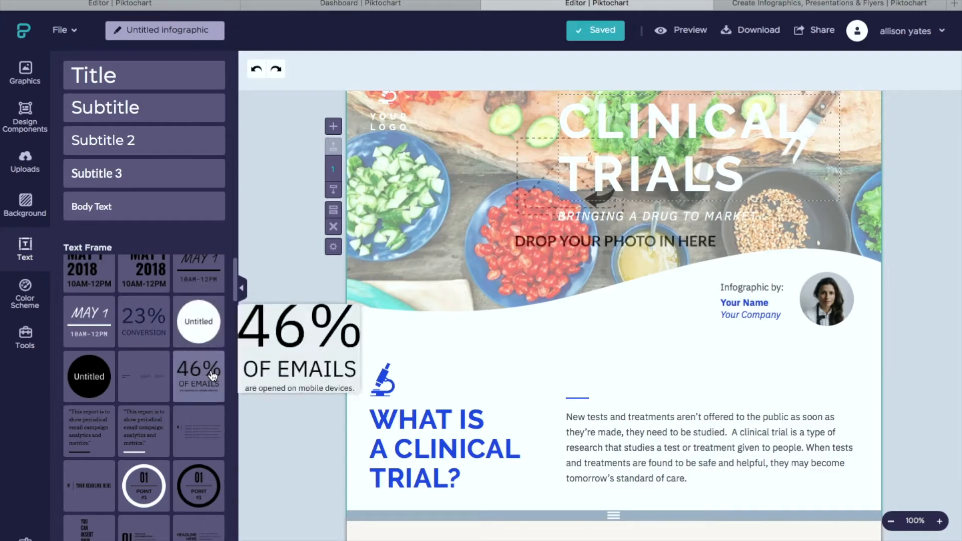
scroll(185, 320, down, 2)
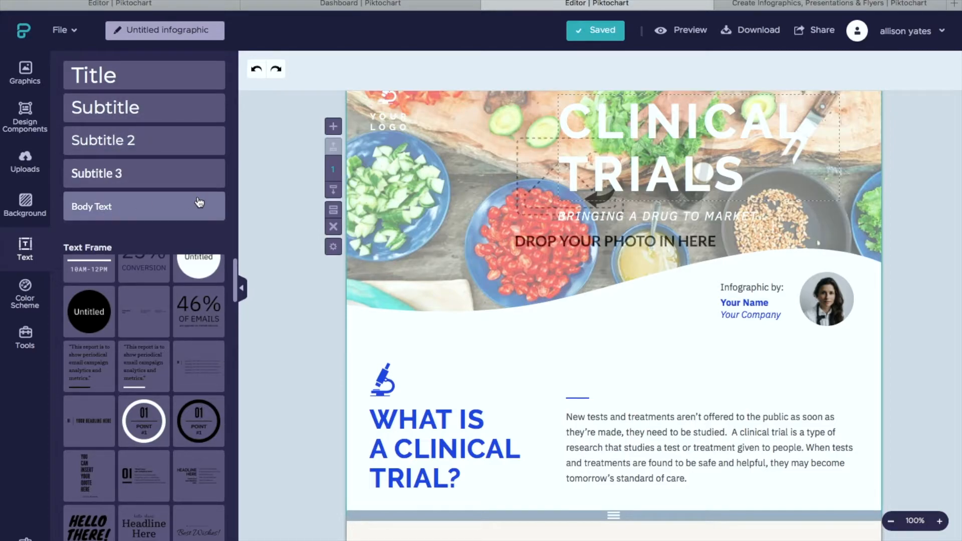
Try the Green, Red and Blue built-in color schemes and apply the Black scheme to the infographic.
click(27, 289)
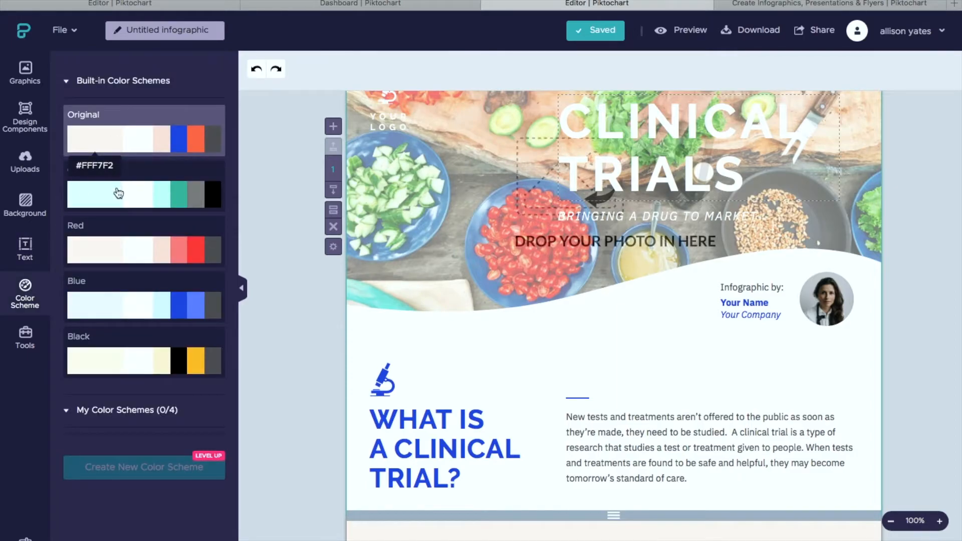
click(135, 214)
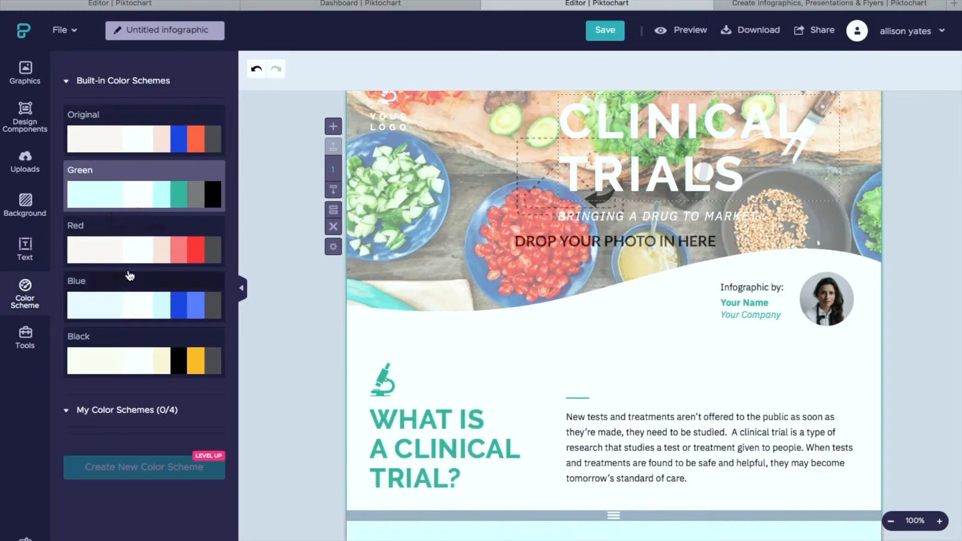
click(154, 260)
click(153, 306)
click(139, 360)
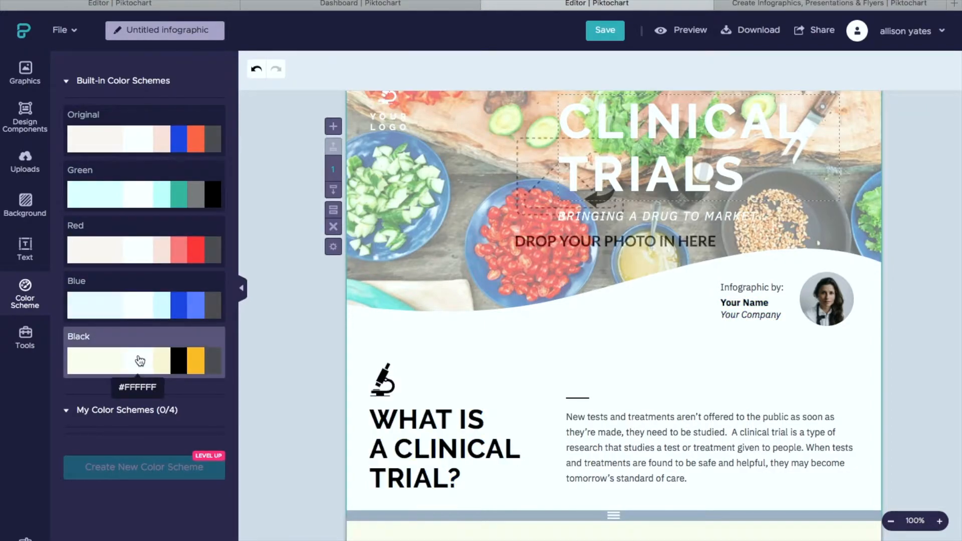
Start a new chart and set its type to pie chart.
click(23, 332)
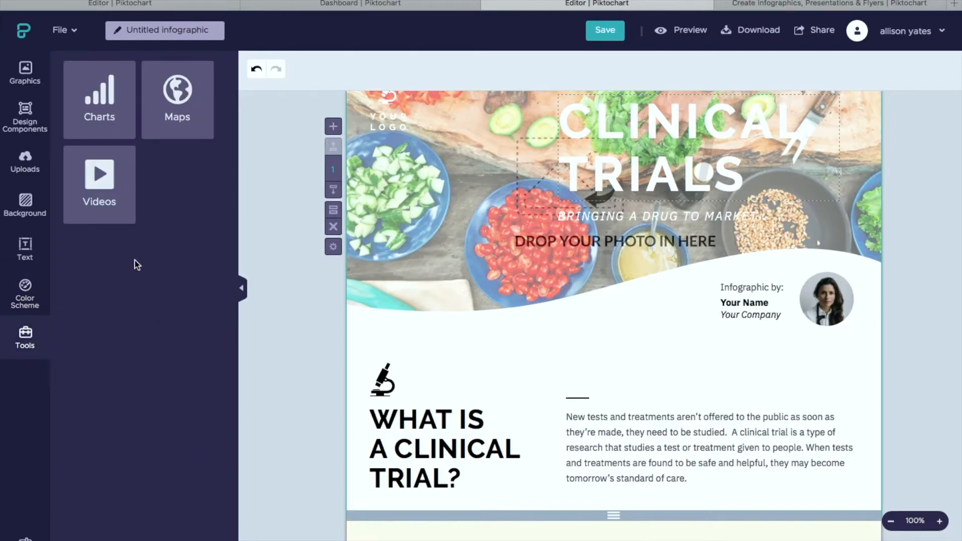
click(103, 122)
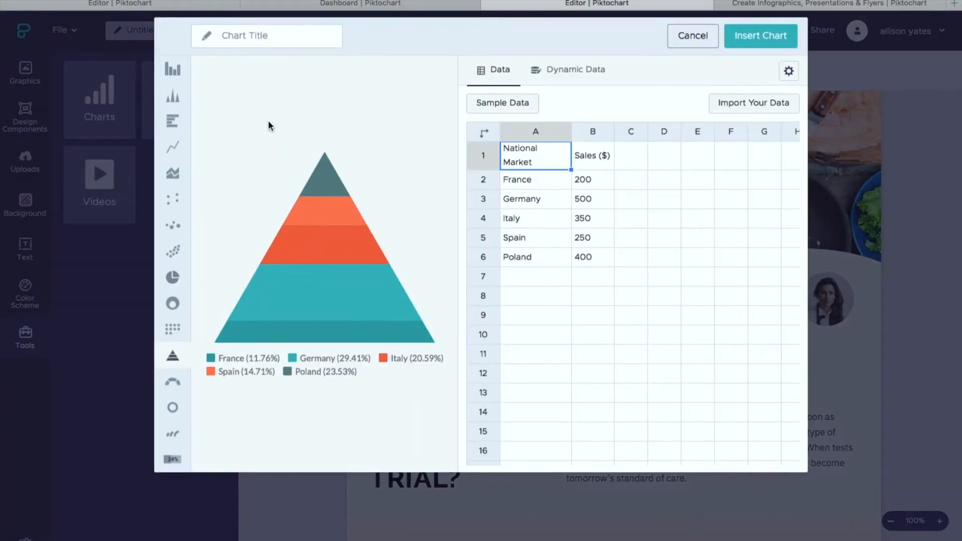
click(169, 279)
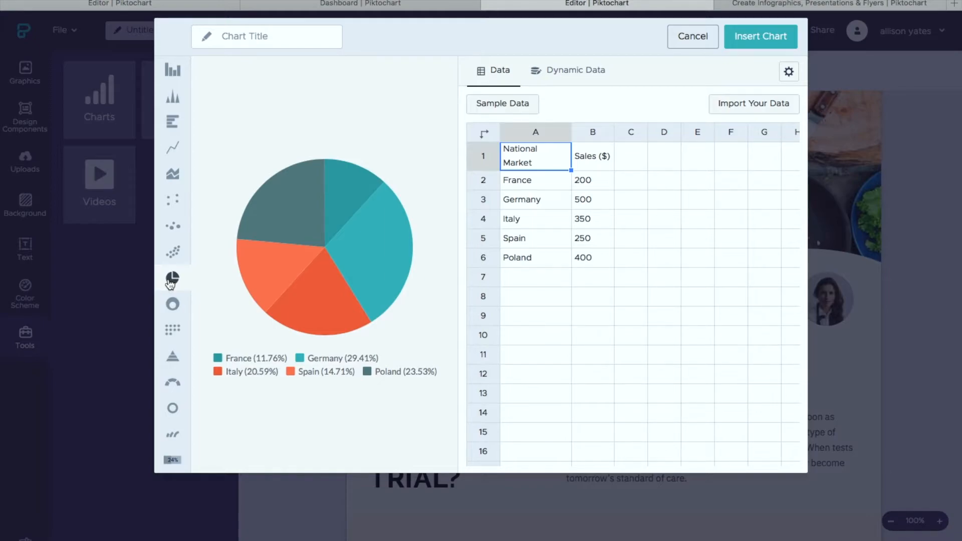
In the chart data, replace the France label with Leadership and set its sales value to 20%.
click(550, 181)
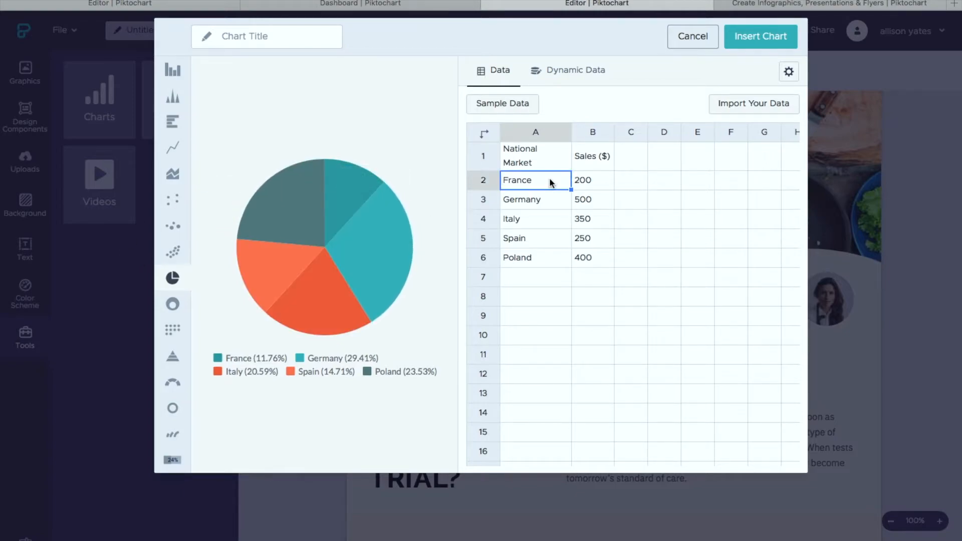
key(Delete)
text(Leadeershi)
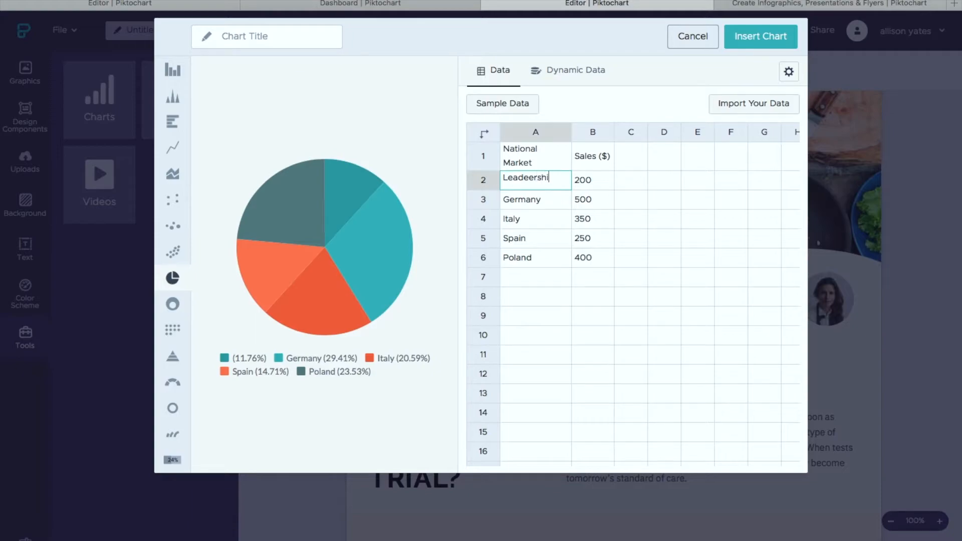
key(BackSpace)
key(BackSpace)
key(BackSpace)
key(BackSpace)
key(BackSpace)
text(rship)
click(601, 179)
text(2)
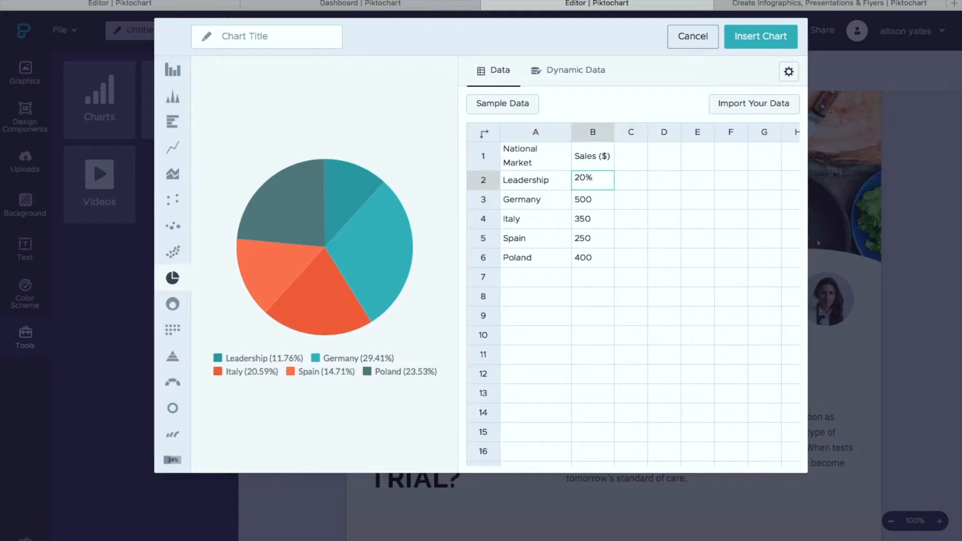
text(0%)
click(581, 200)
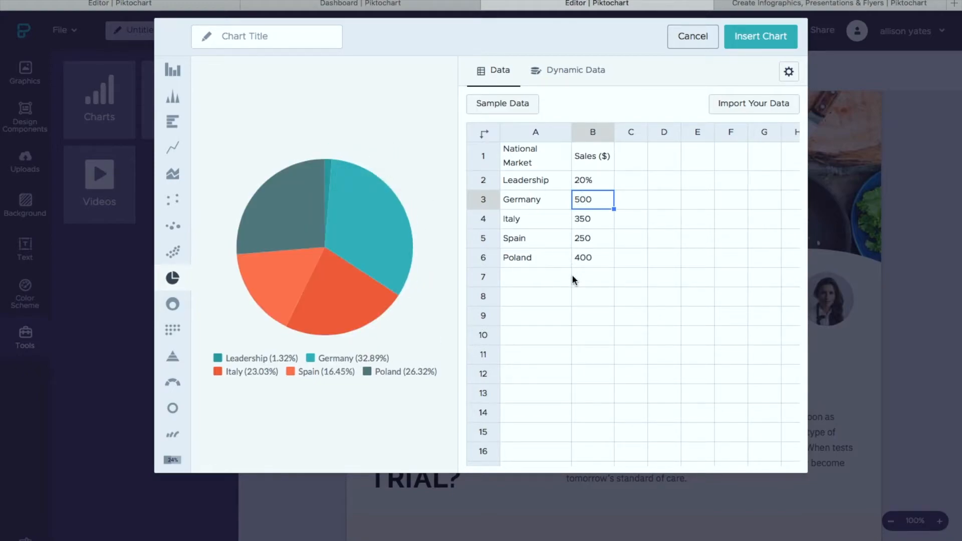
Check the pie chart's settings, then insert it at 362 x 337 over the "What is a clinical trial?" block and delete it.
click(789, 71)
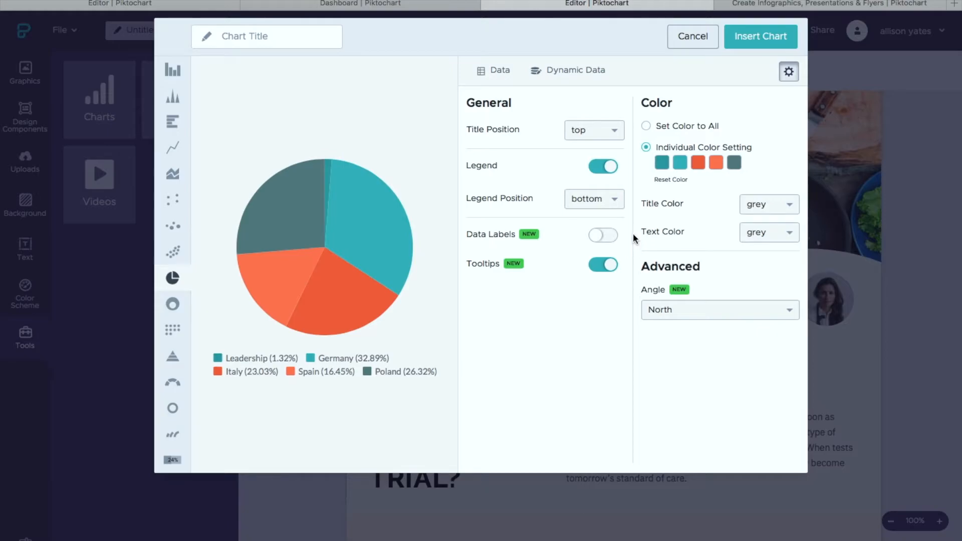
click(774, 44)
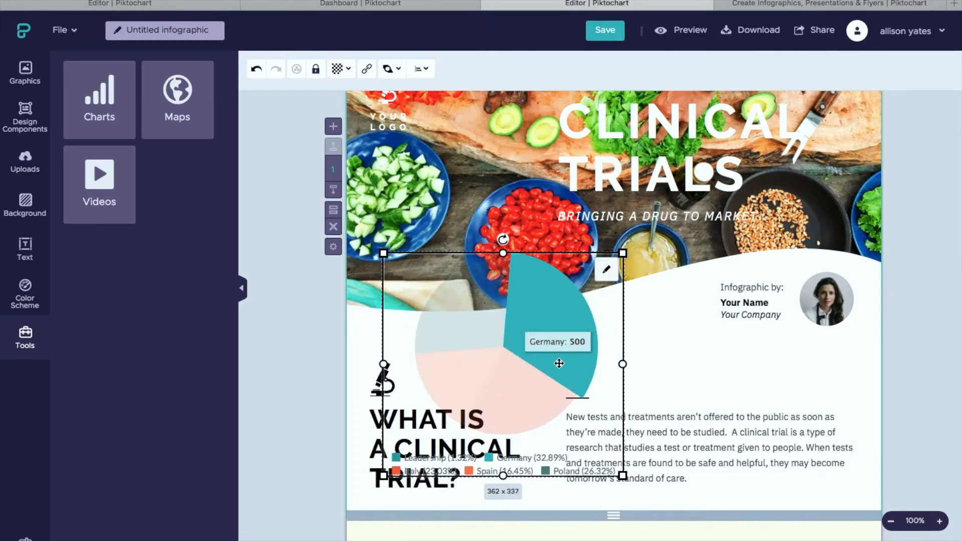
key(Delete)
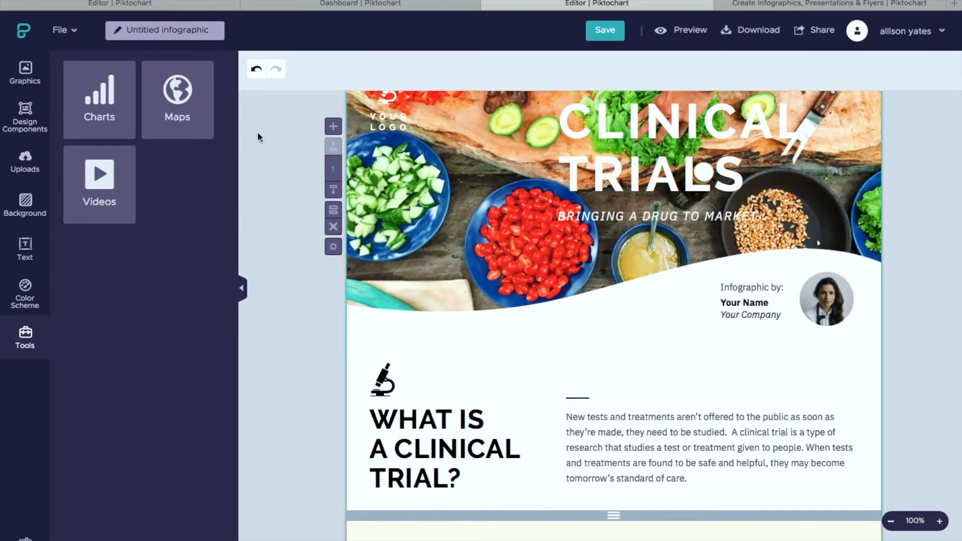
Examine the map options by country and region and the World map's data settings, closing without inserting a map.
click(204, 118)
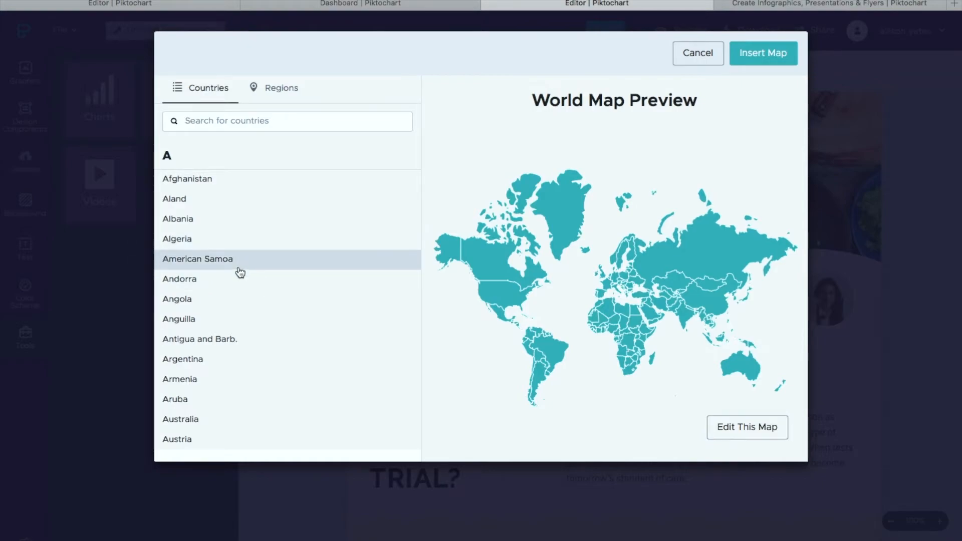
scroll(238, 260, down, 3)
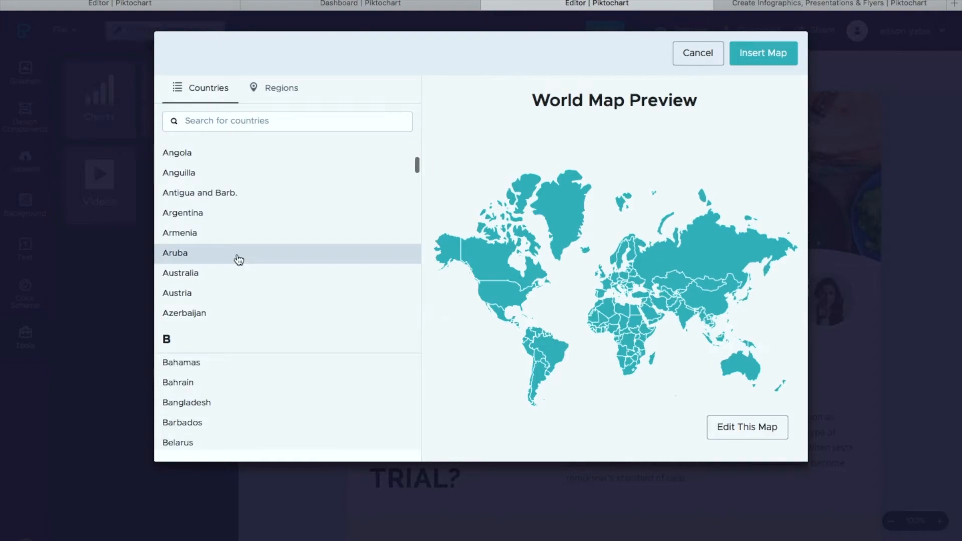
scroll(261, 197, up, 3)
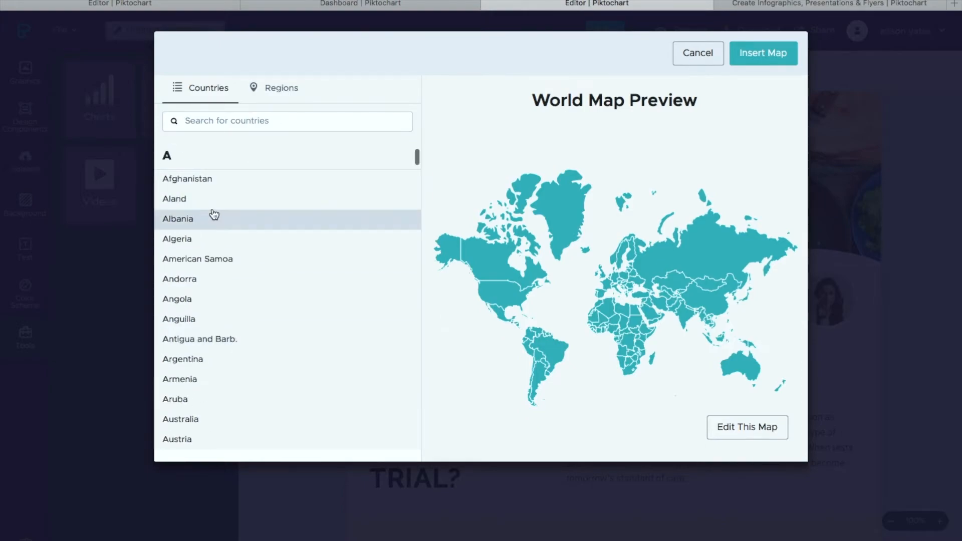
click(268, 89)
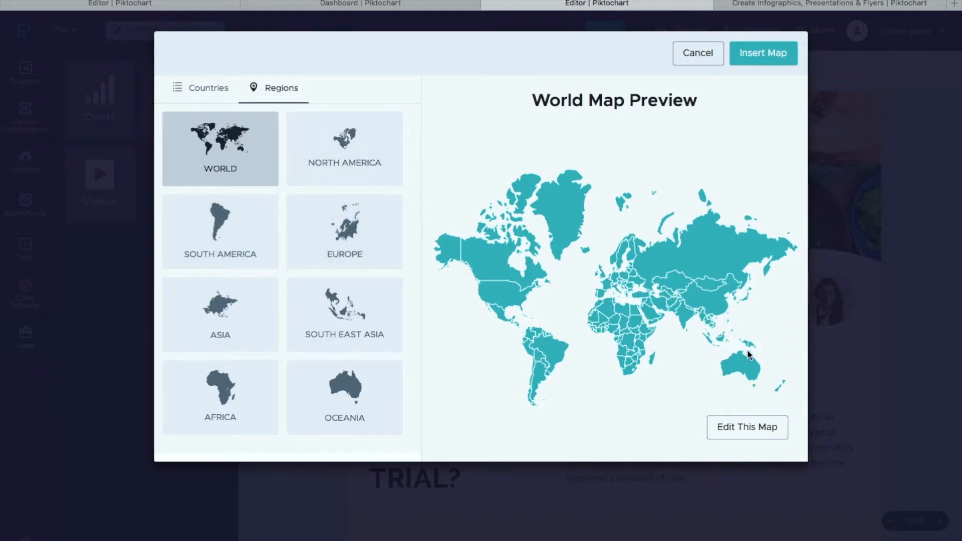
click(739, 427)
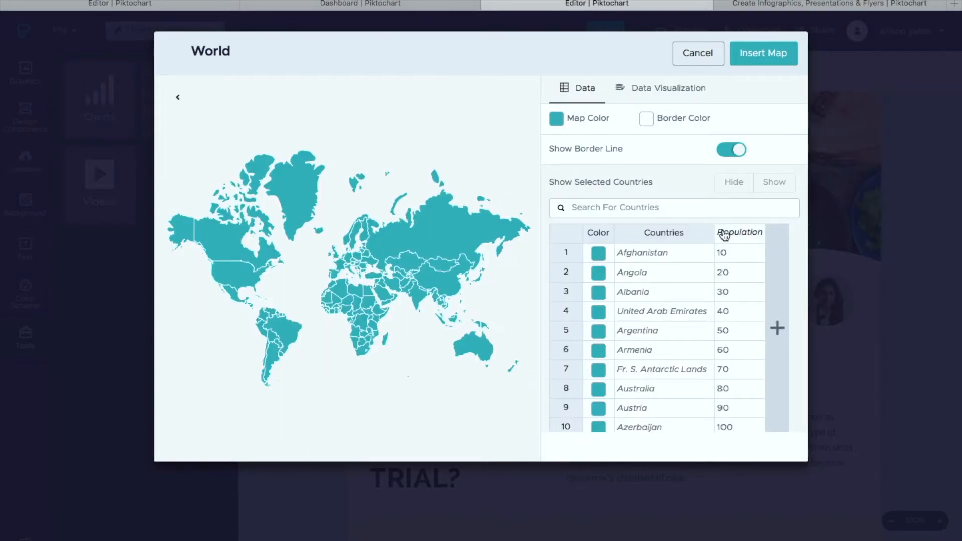
click(648, 89)
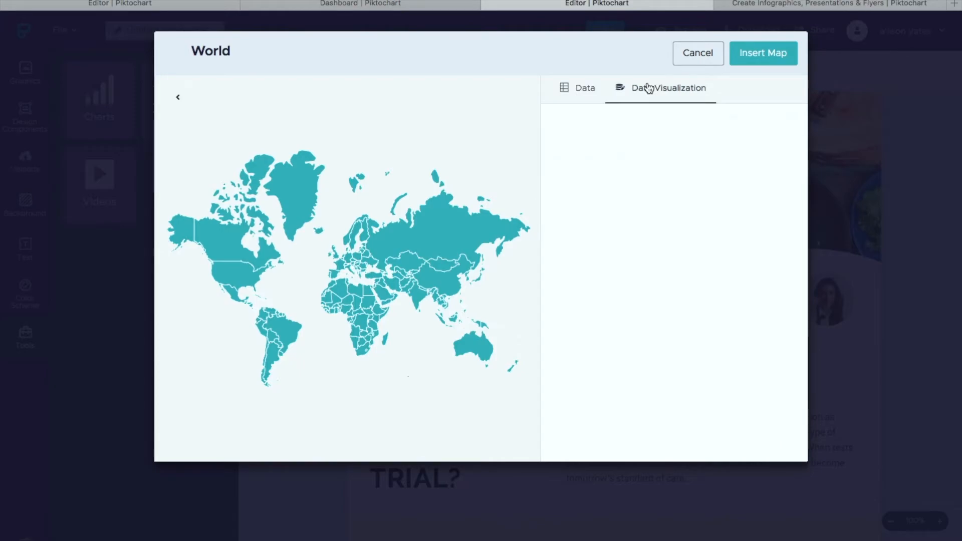
click(572, 91)
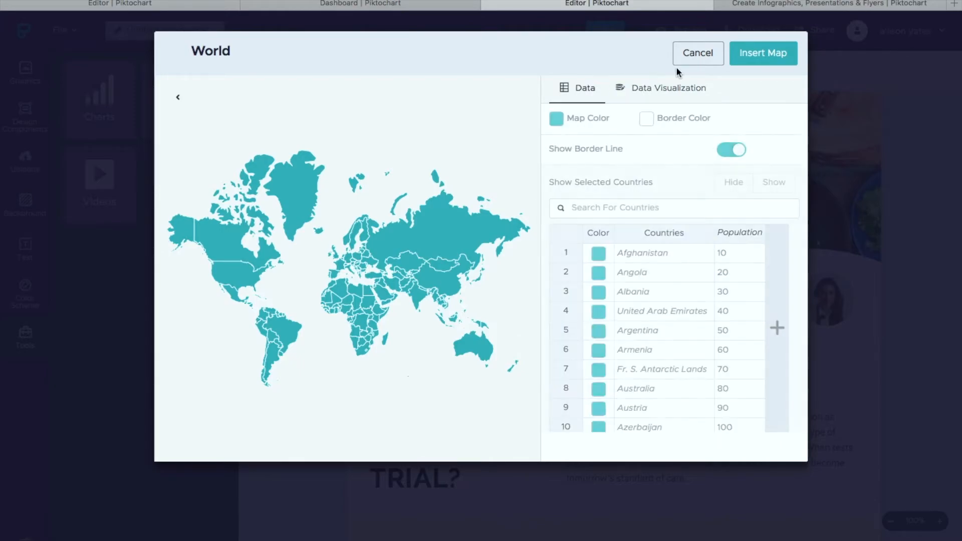
click(701, 53)
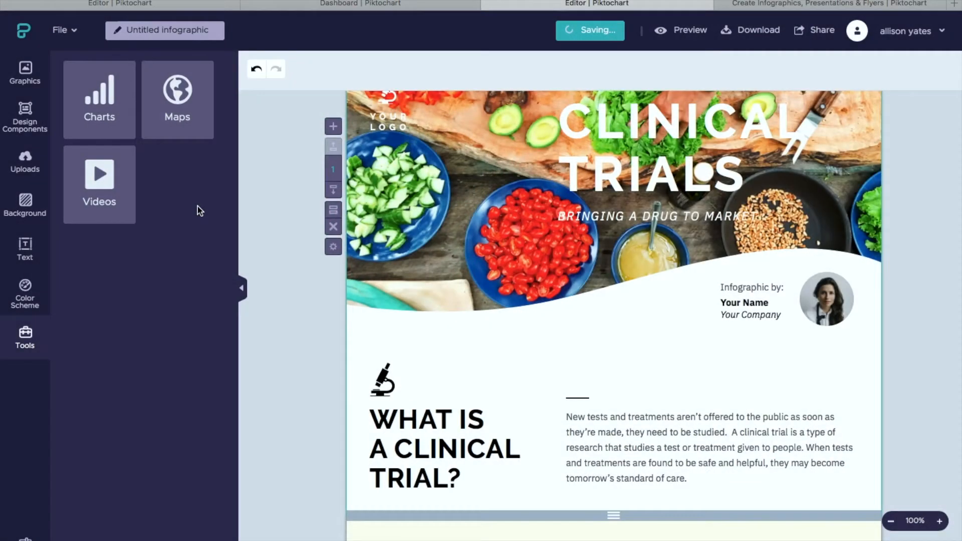
Examine the video URL option and the text formatting options for the paragraph about new tests and treatments.
click(102, 188)
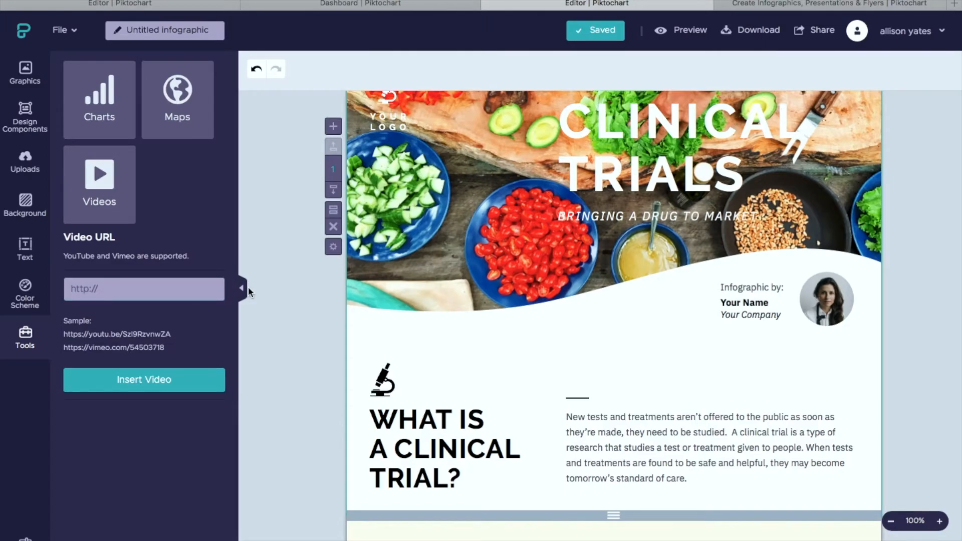
click(613, 415)
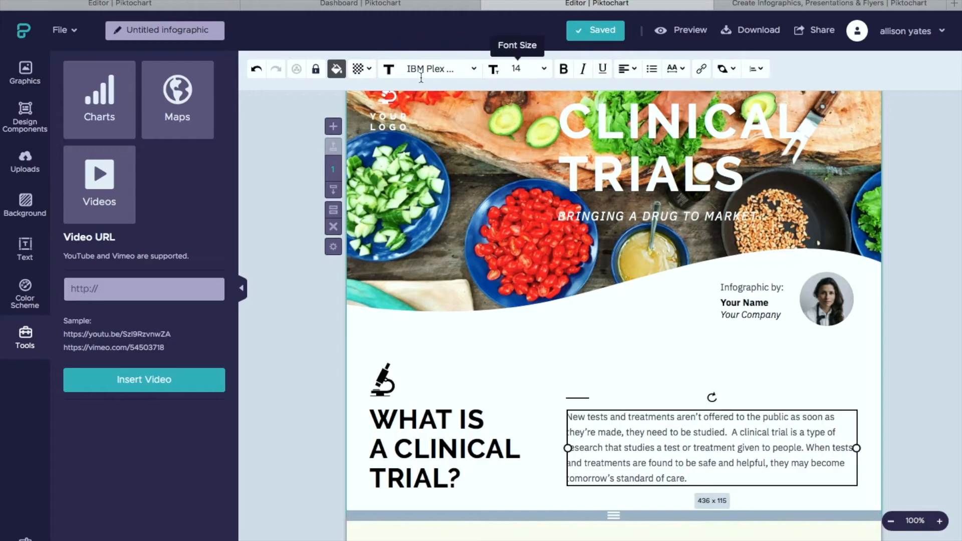
click(936, 306)
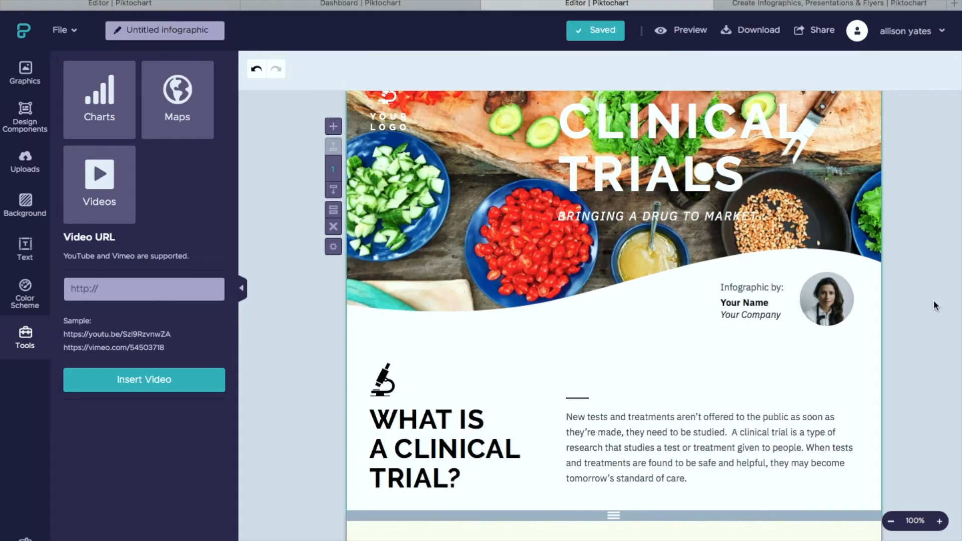
Rename the infographic as Piktochart.
click(193, 30)
key(super+a)
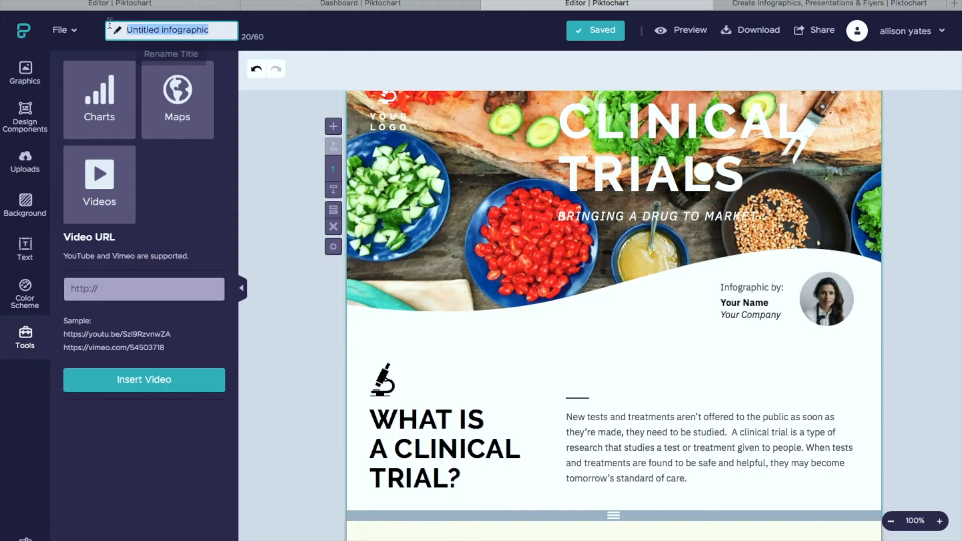
text(Piktochart)
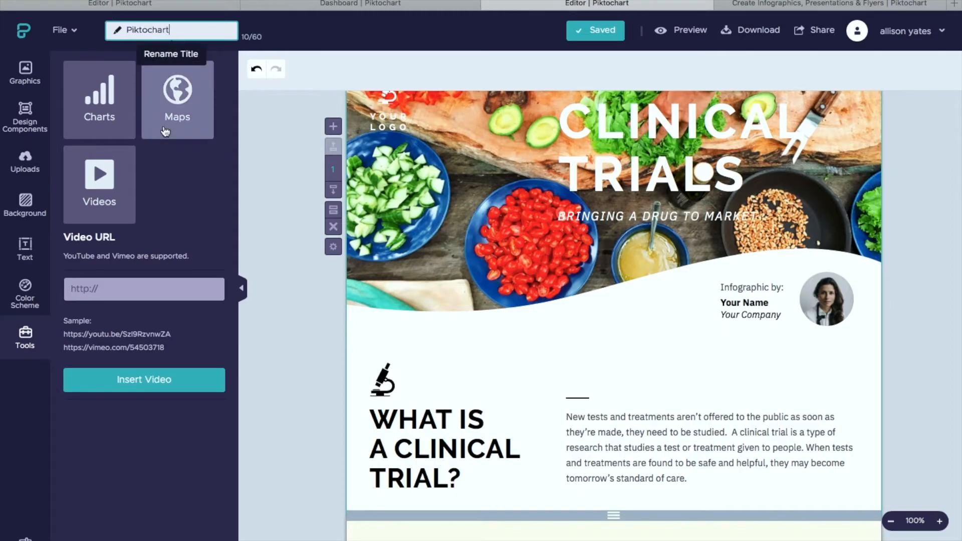
key(Return)
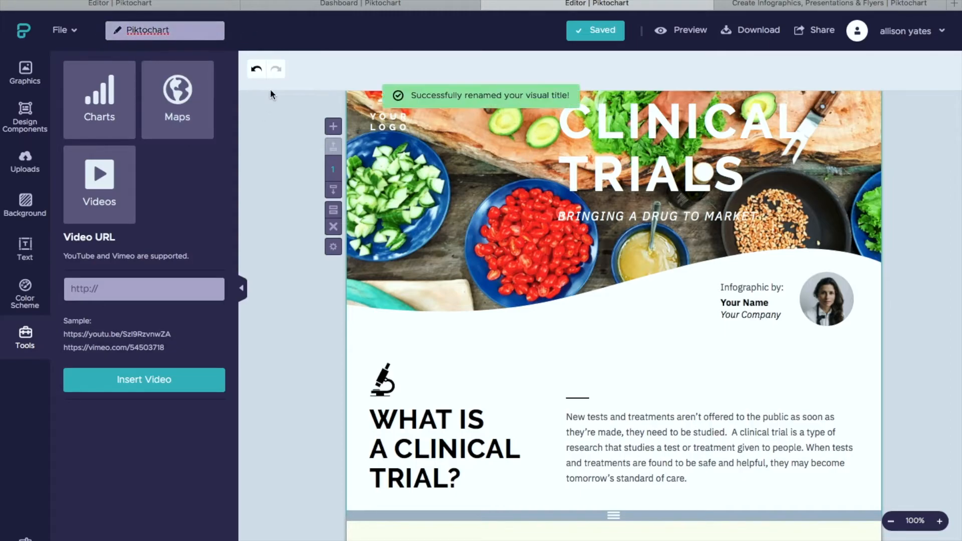
Preview the Clinical Trials infographic and look through its blocks.
click(685, 33)
scroll(419, 407, down, 8)
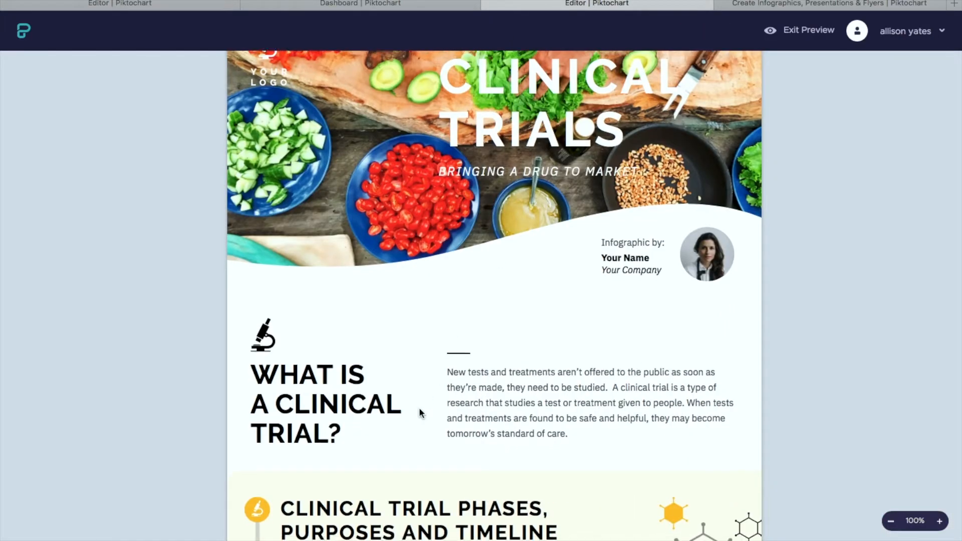
Finish reviewing the preview, exit it, and publish the Piktochart infographic with its share link made public.
scroll(419, 407, down, 20)
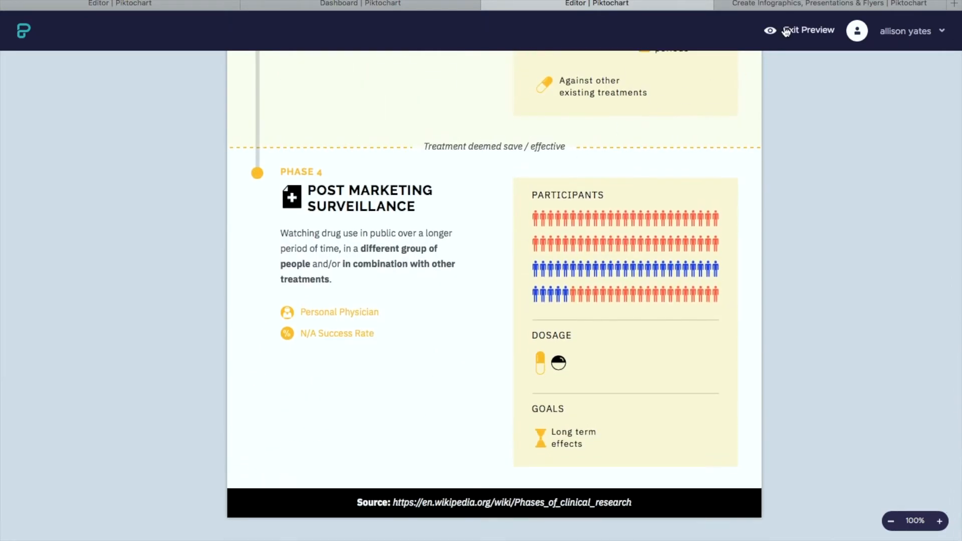
click(786, 32)
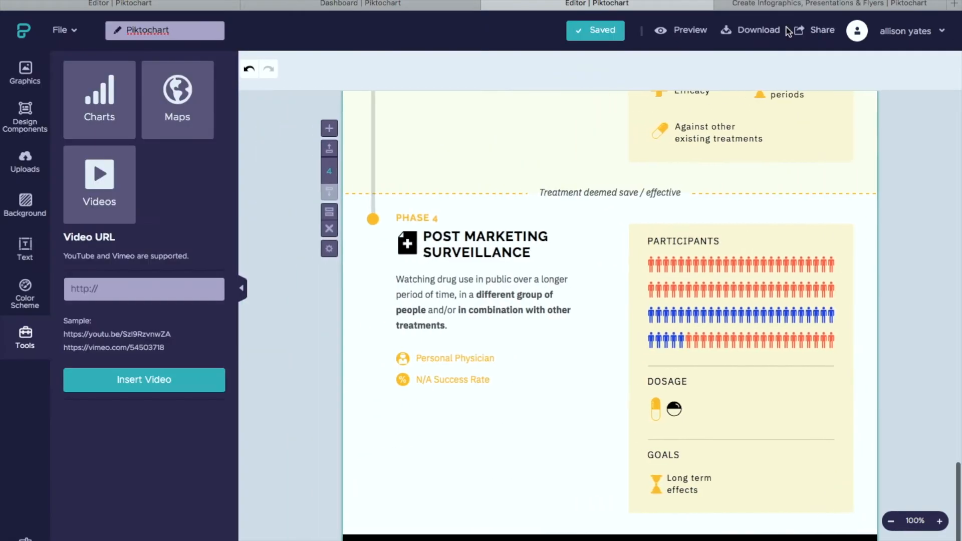
click(811, 32)
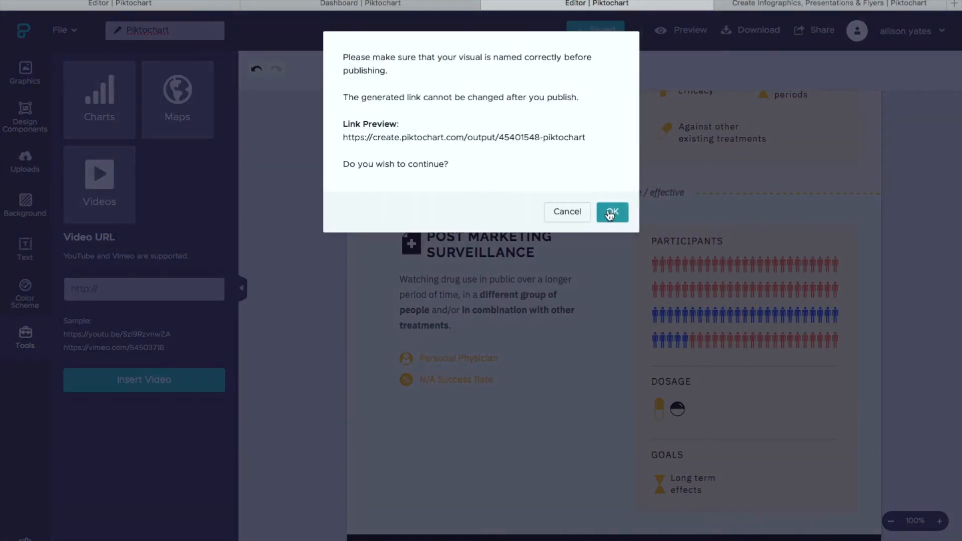
click(610, 214)
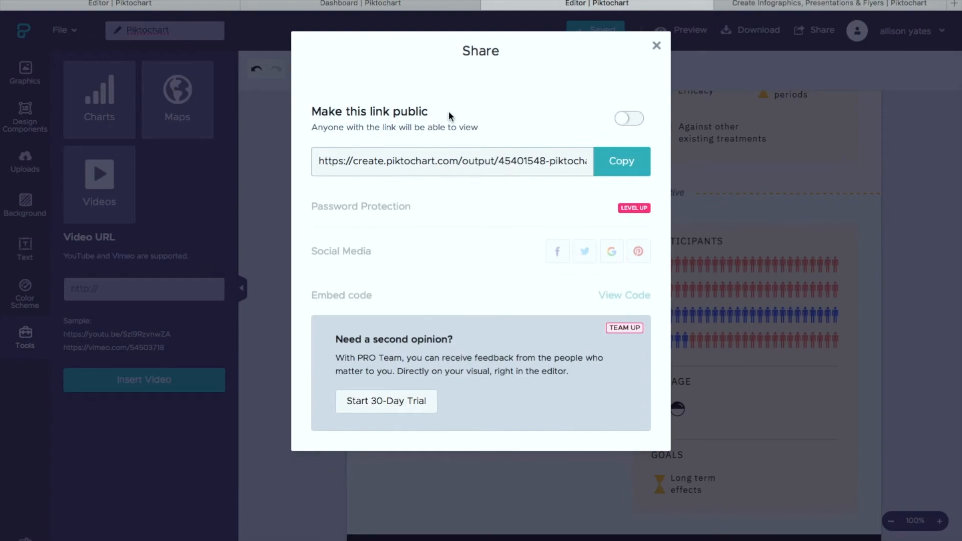
click(621, 121)
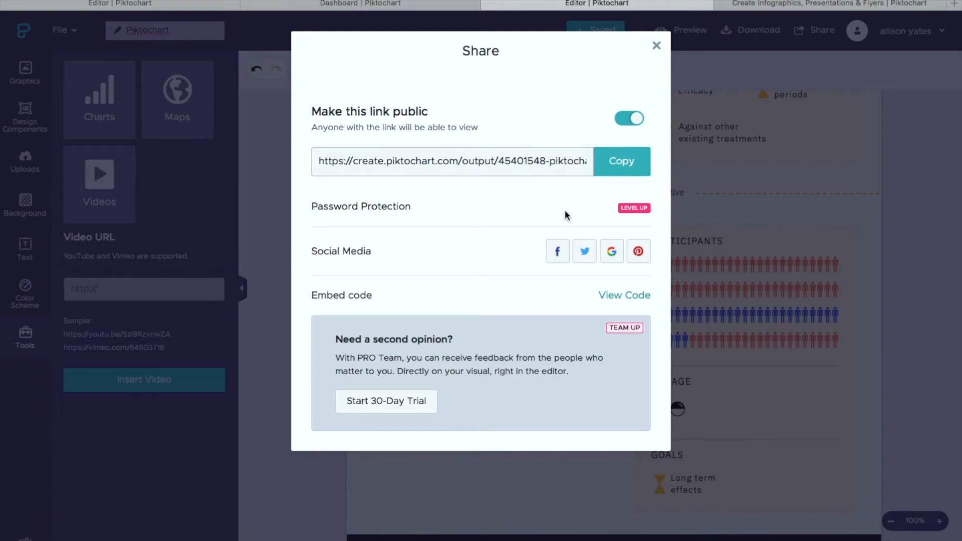
click(656, 46)
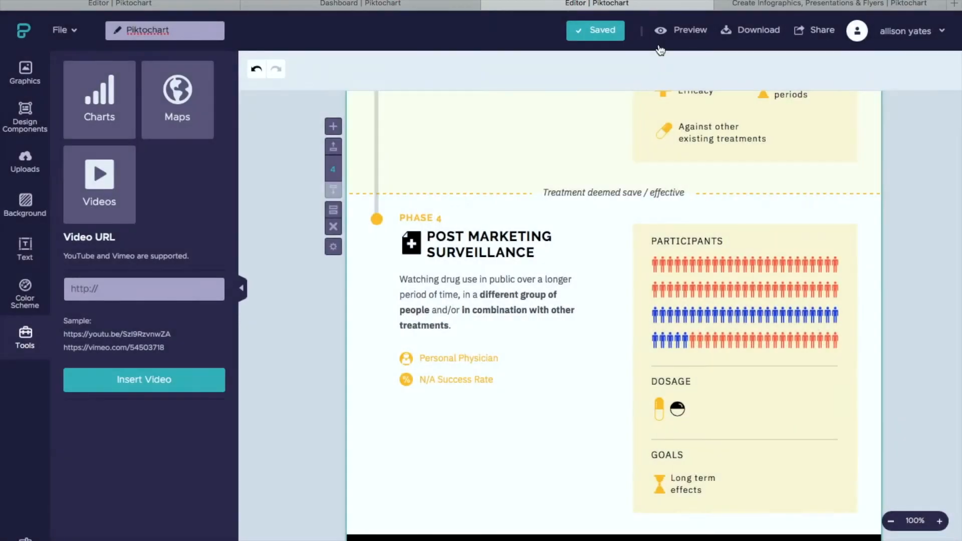
scroll(611, 301, up, 8)
scroll(864, 87, up, 2)
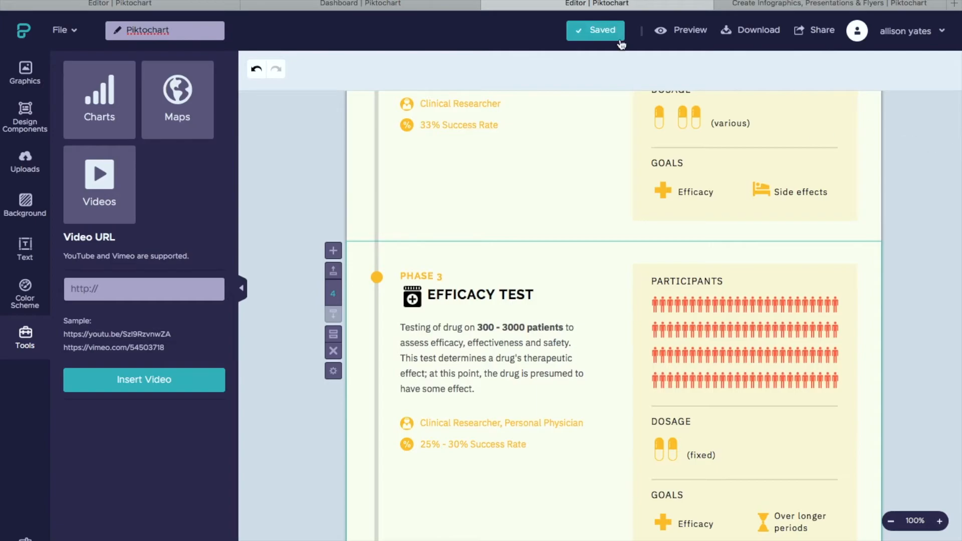
Switch to the Foundations Interview infographic and examine its cover block, including the grill border, circular photo, quote banner and Sonny's BBQ logo.
click(182, 4)
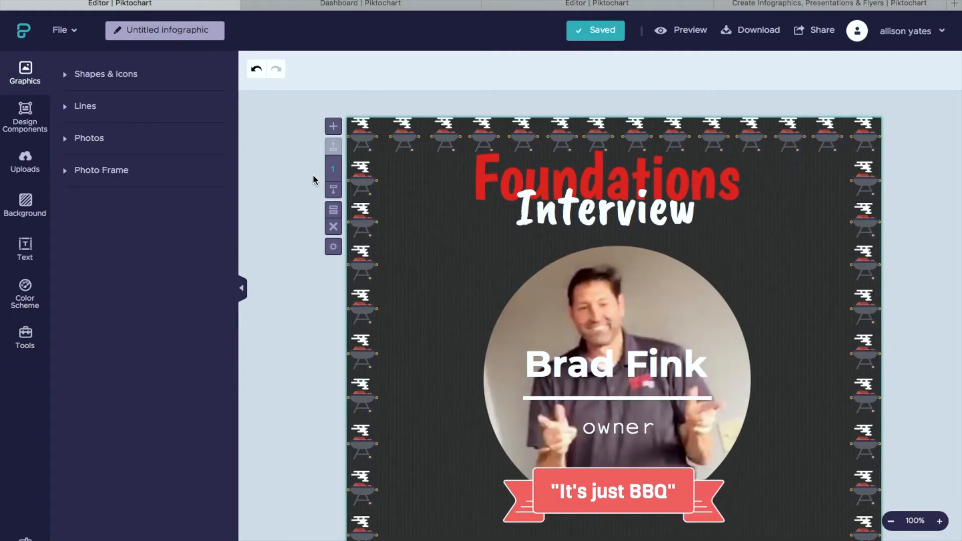
scroll(921, 231, down, 2)
scroll(920, 231, up, 2)
scroll(919, 227, down, 1)
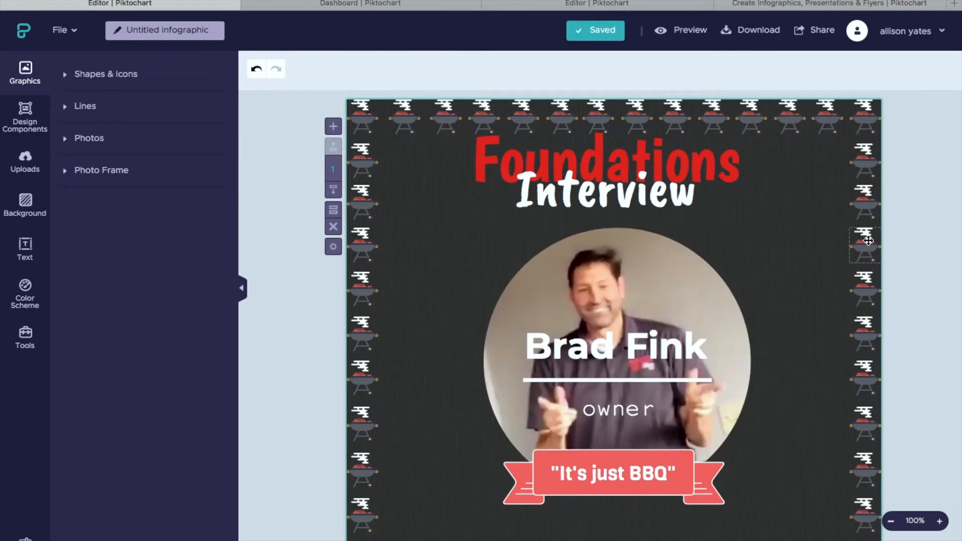
scroll(922, 258, down, 1)
scroll(922, 258, up, 2)
scroll(921, 258, down, 1)
scroll(921, 258, up, 1)
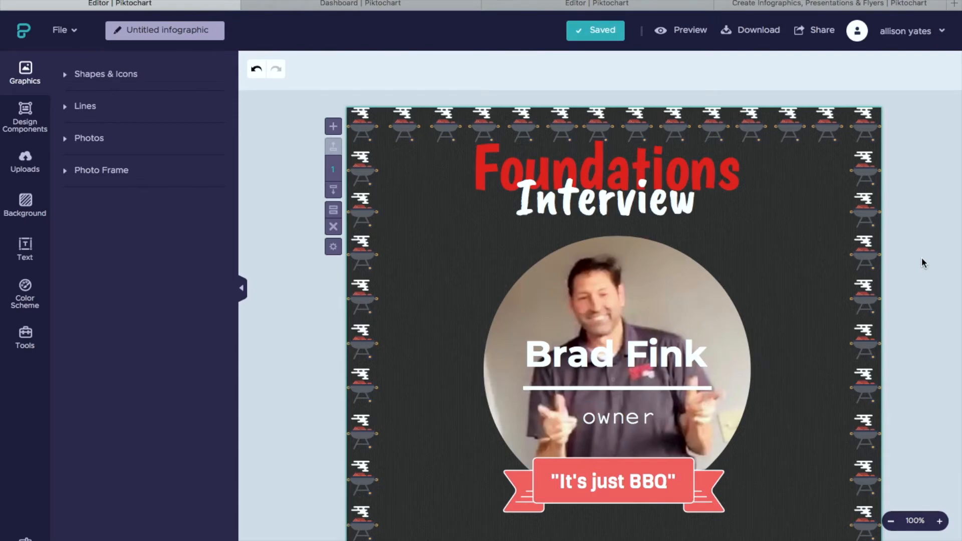
scroll(852, 278, down, 3)
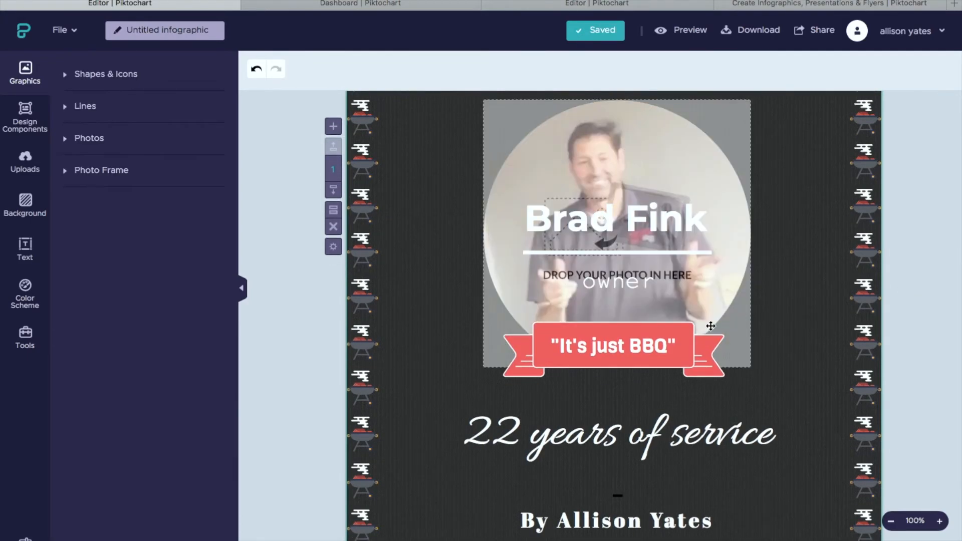
scroll(815, 292, up, 3)
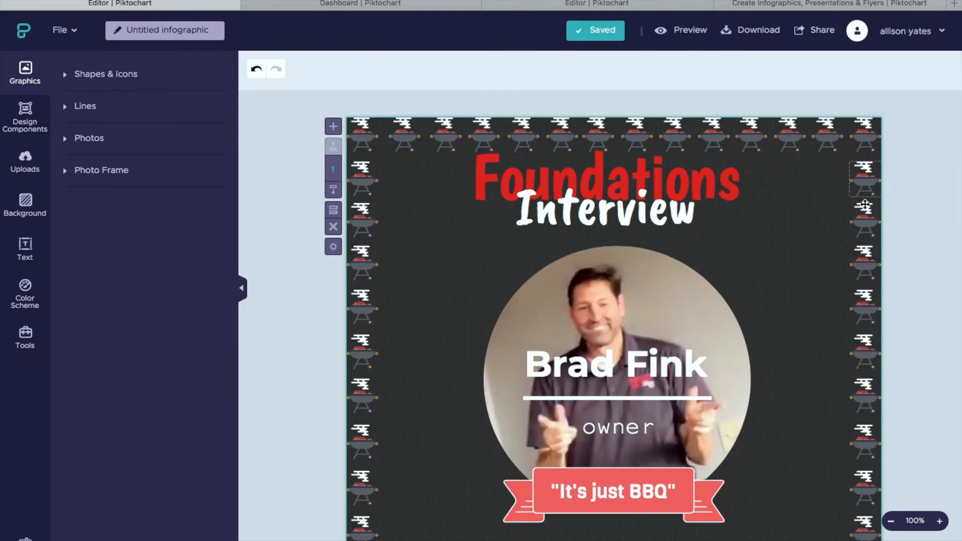
scroll(788, 292, down, 5)
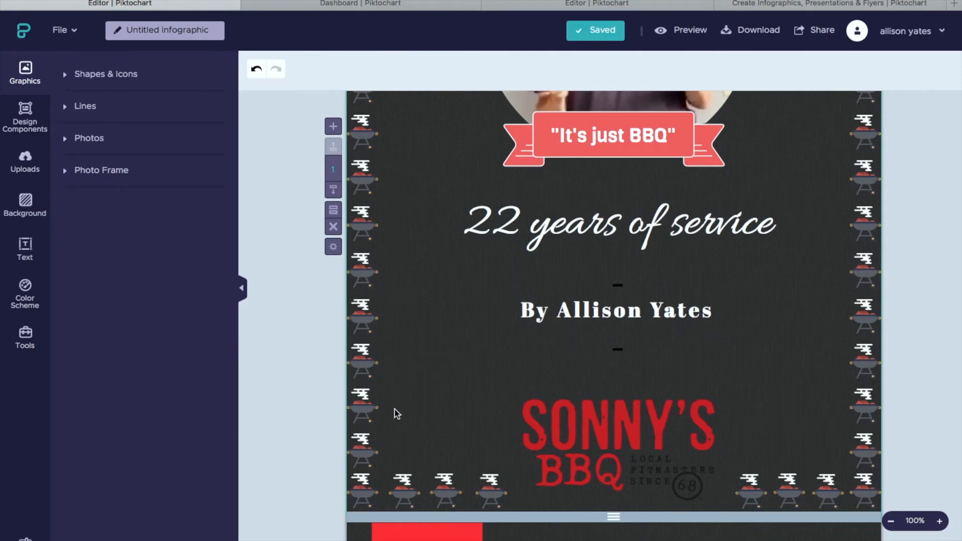
scroll(453, 354, up, 4)
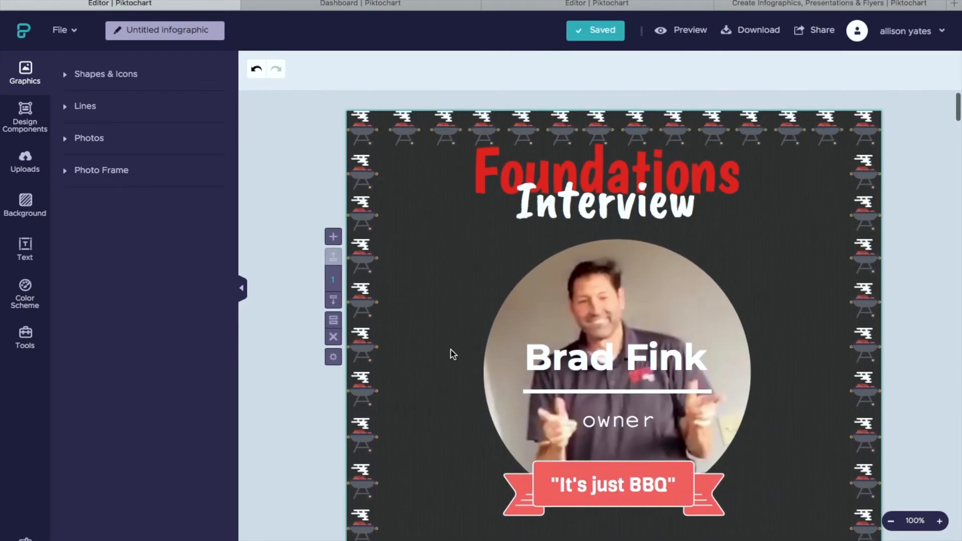
scroll(453, 354, down, 4)
scroll(461, 354, up, 4)
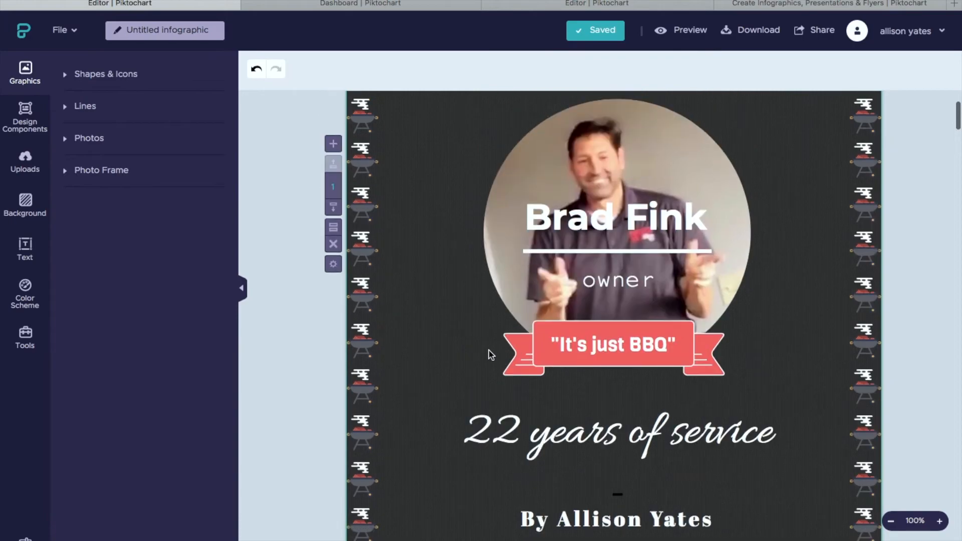
scroll(411, 376, down, 6)
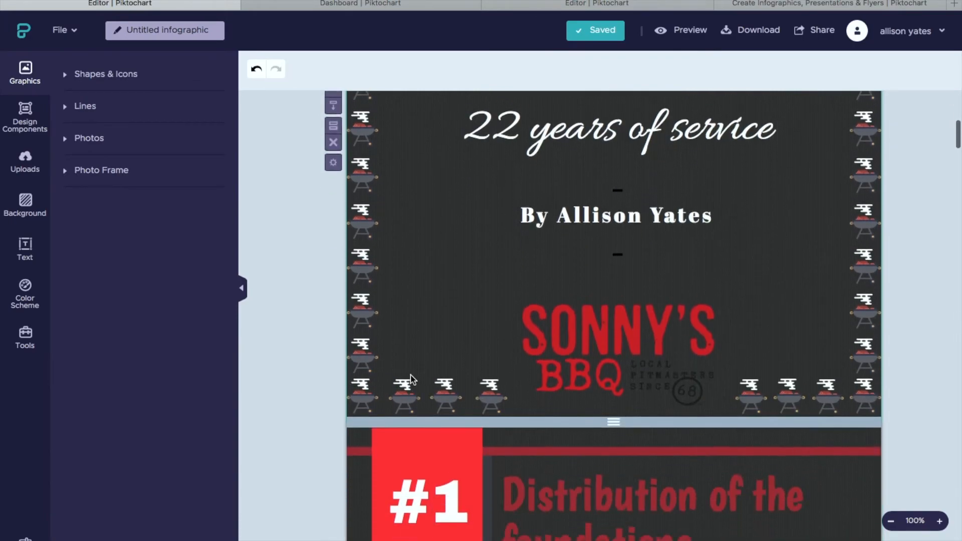
Examine the #1 Distribution of the foundations block, including its labeled pig diagram and the percentage list of foundations.
scroll(411, 376, down, 5)
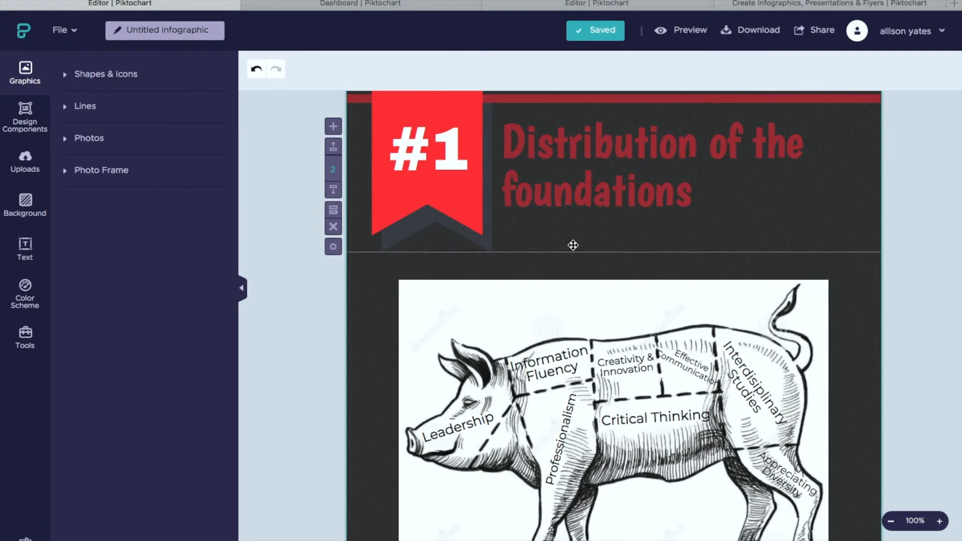
scroll(603, 265, down, 1)
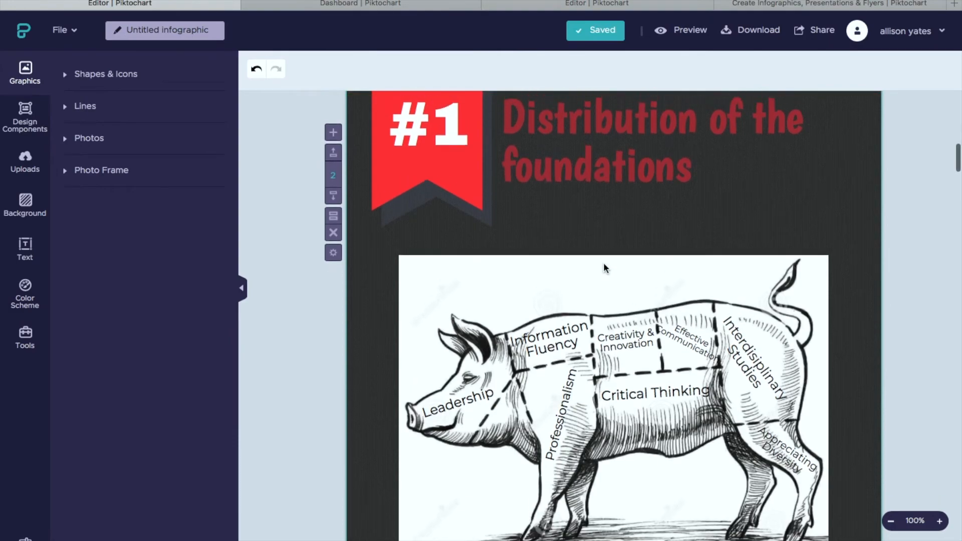
scroll(603, 266, up, 2)
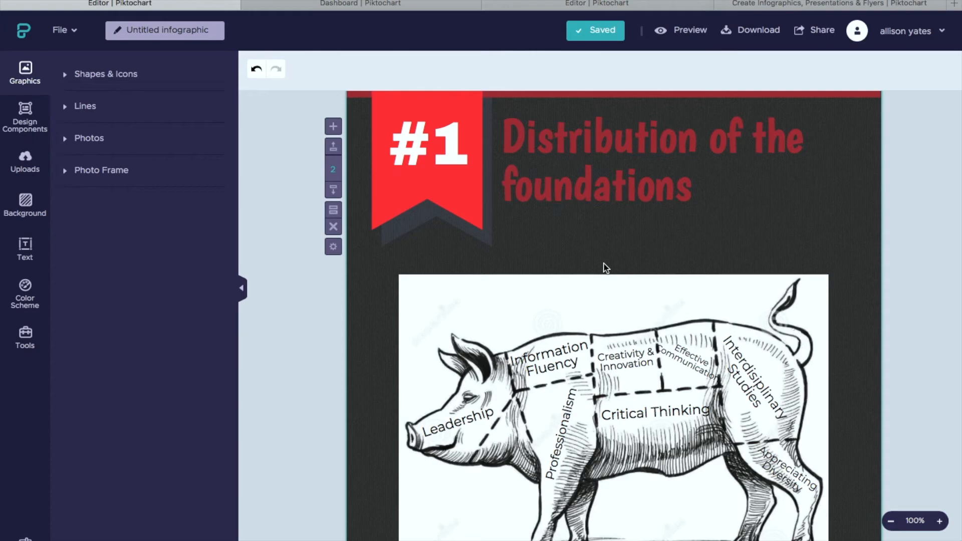
scroll(605, 268, down, 1)
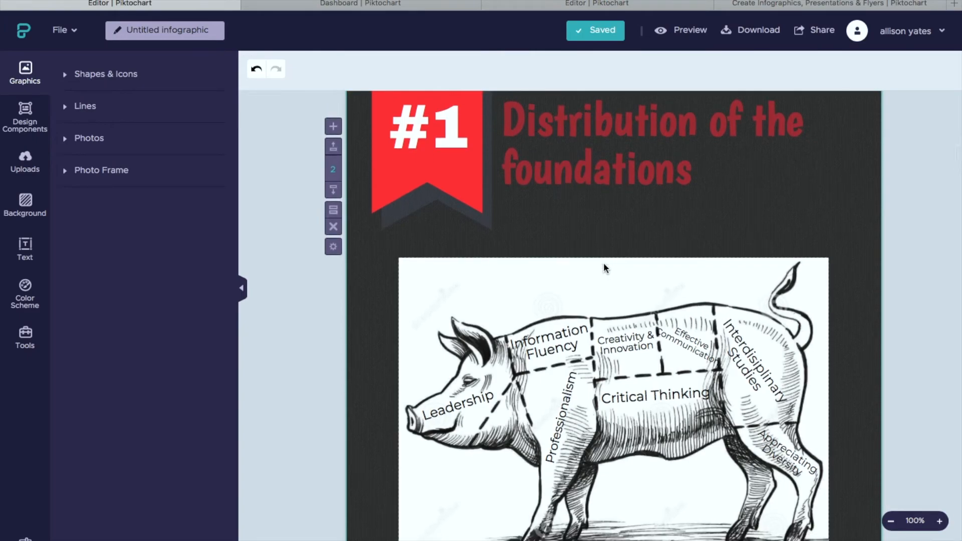
scroll(854, 280, down, 5)
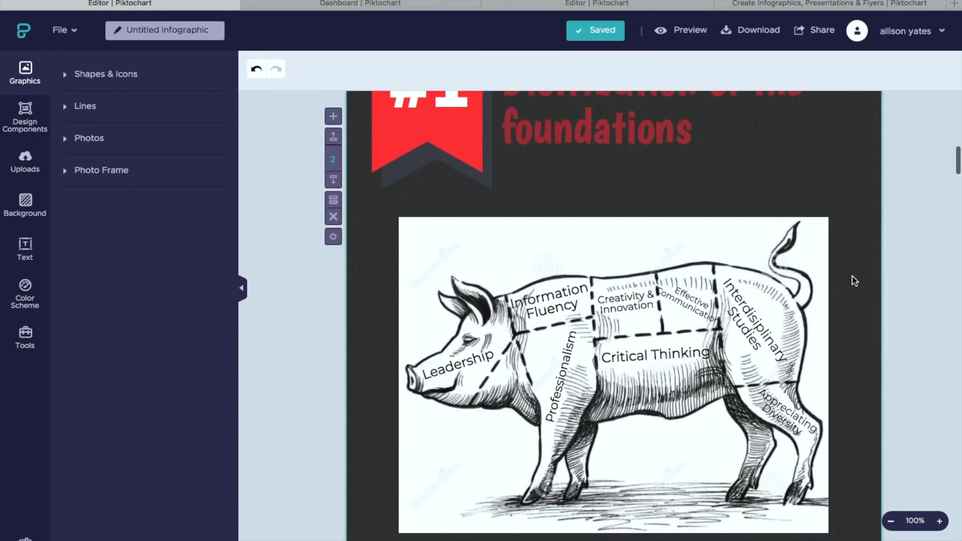
scroll(854, 280, up, 3)
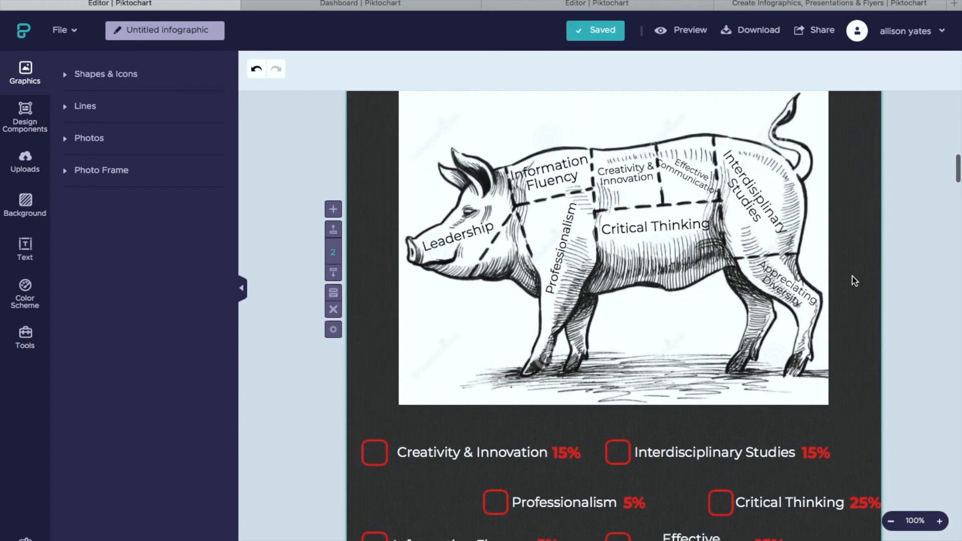
scroll(854, 281, down, 1)
scroll(854, 281, down, 2)
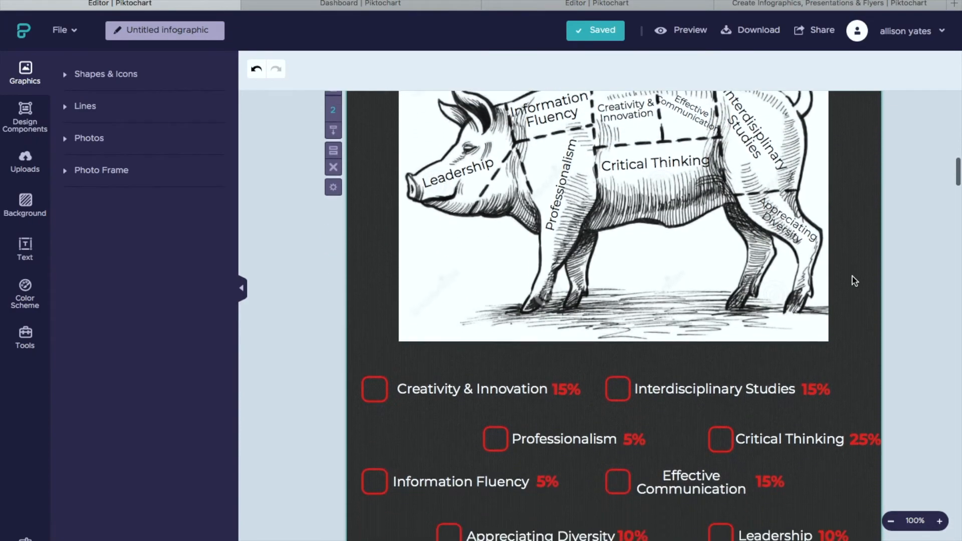
scroll(854, 281, up, 1)
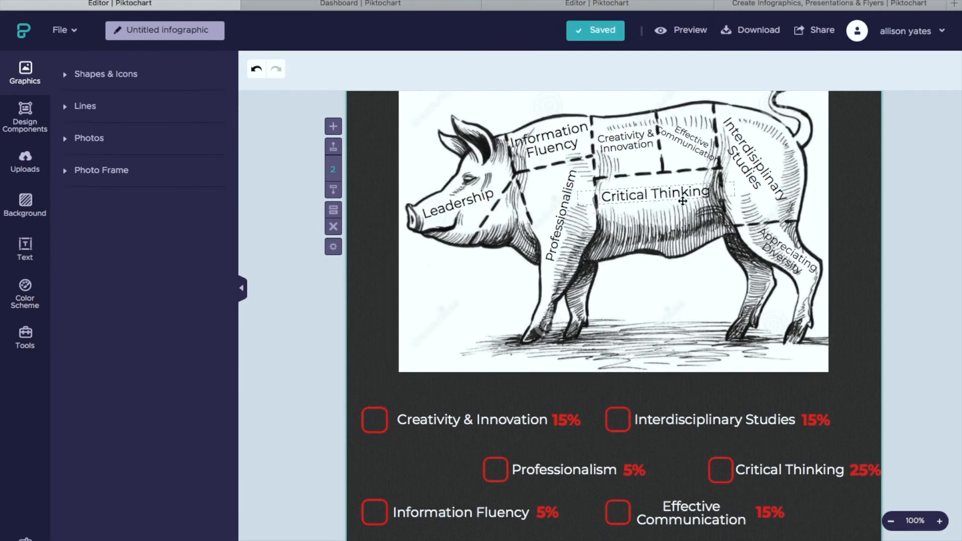
scroll(841, 251, down, 4)
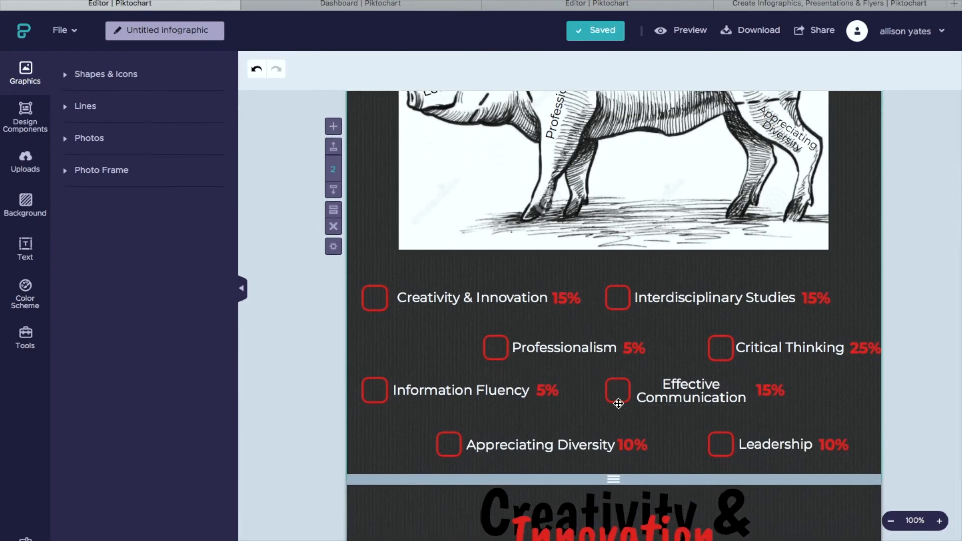
Look through the Creativity & Innovation, Interdisciplinary Studies, Professionalism and Critical Thinking blocks of the infographic.
scroll(855, 278, down, 10)
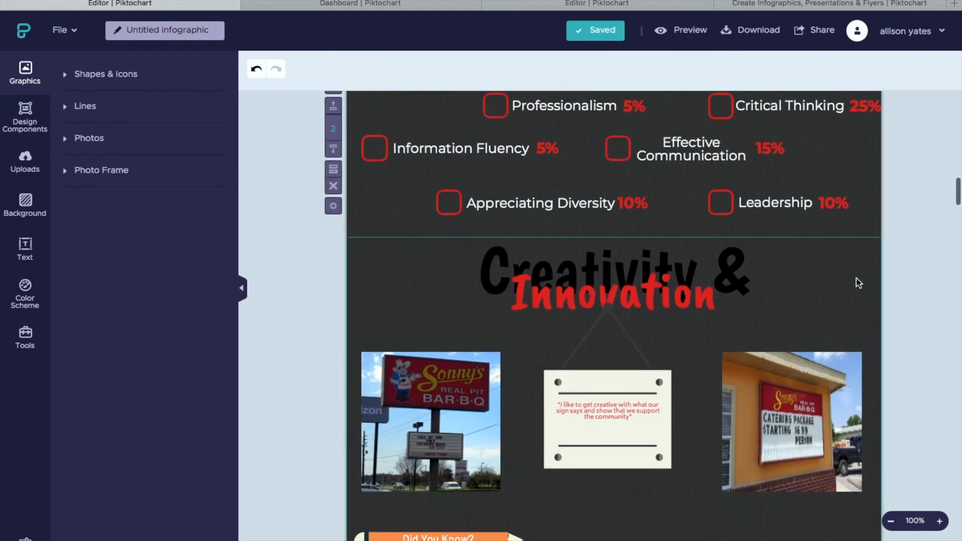
scroll(833, 219, down, 3)
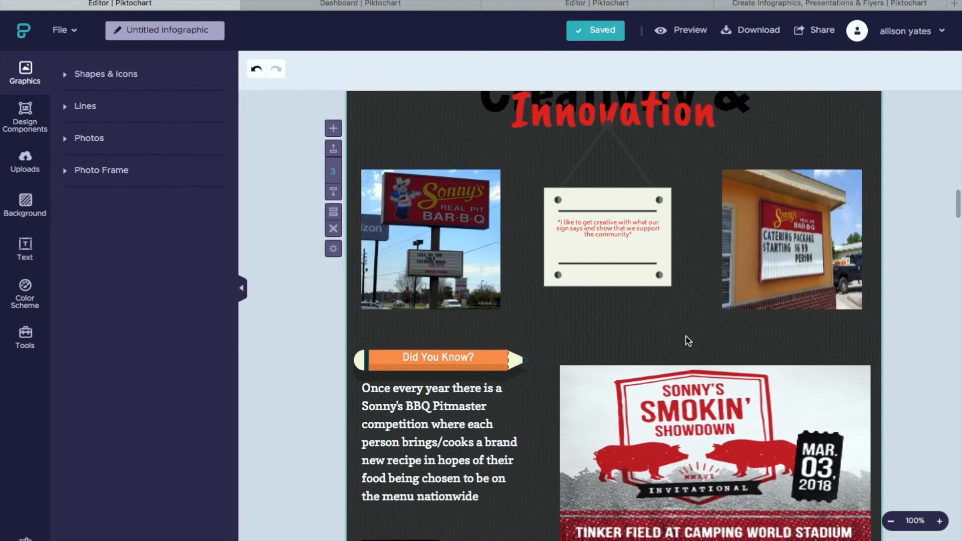
scroll(552, 324, down, 3)
scroll(601, 238, down, 10)
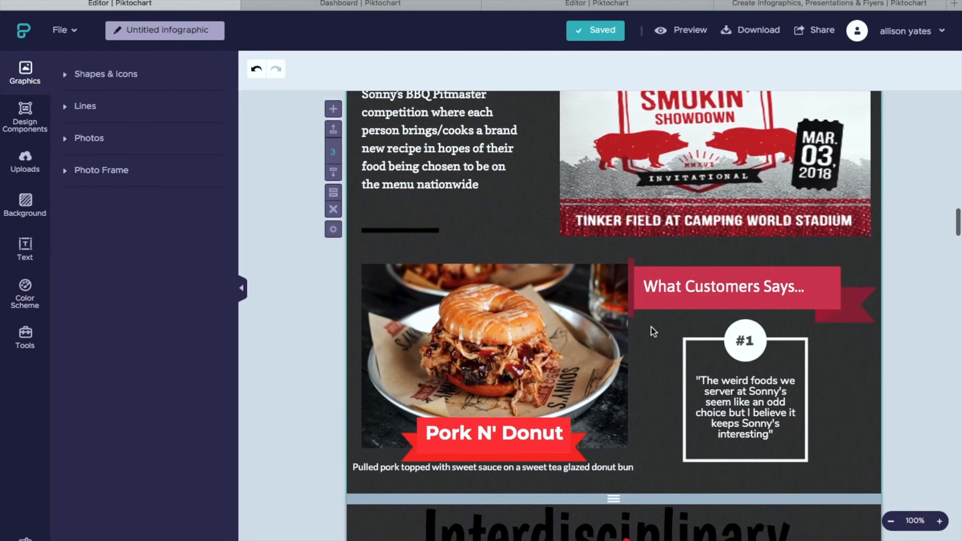
scroll(646, 335, down, 10)
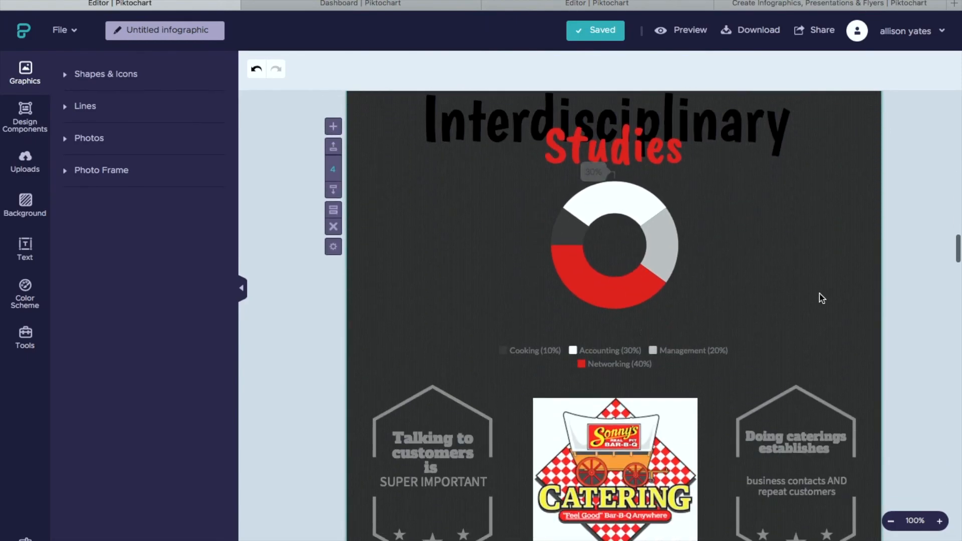
scroll(820, 294, down, 2)
scroll(820, 298, down, 4)
scroll(776, 448, up, 10)
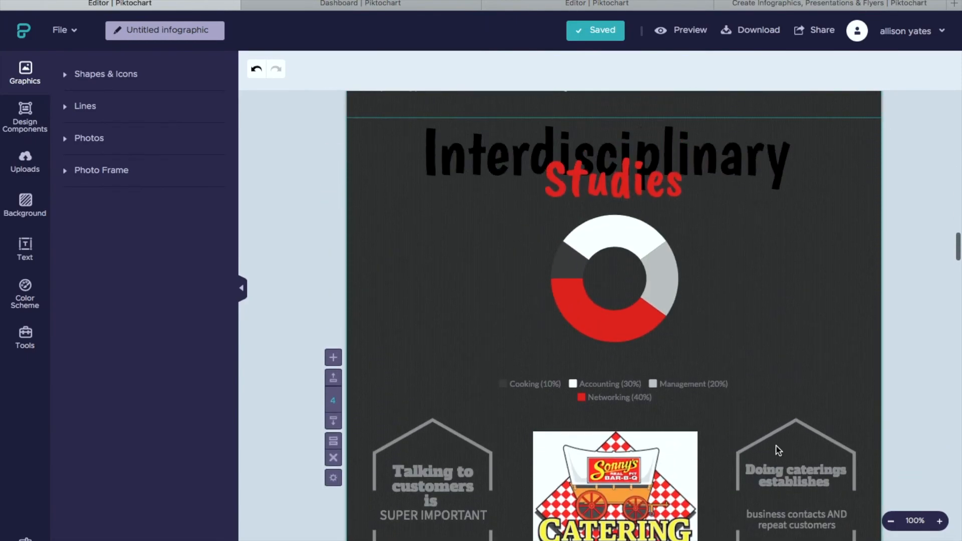
scroll(805, 367, down, 15)
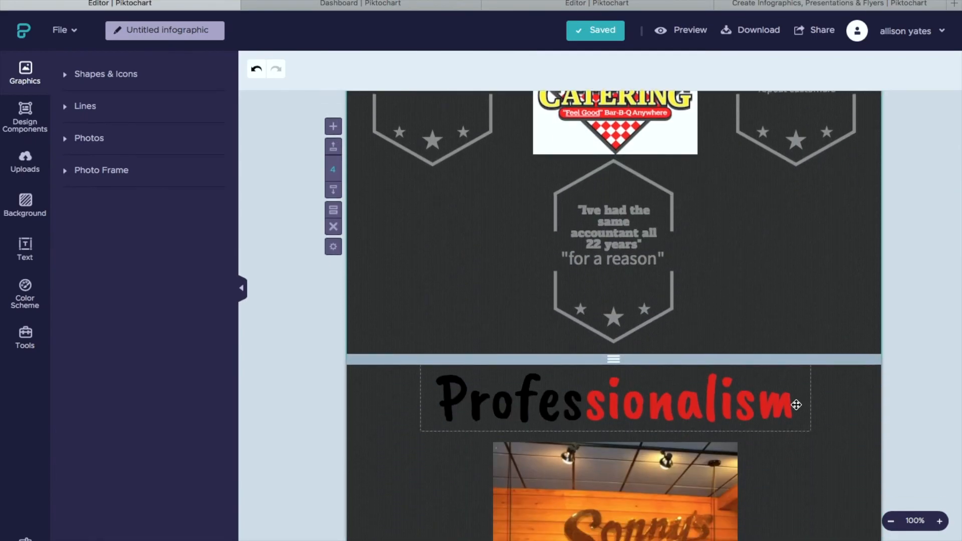
scroll(796, 405, up, 15)
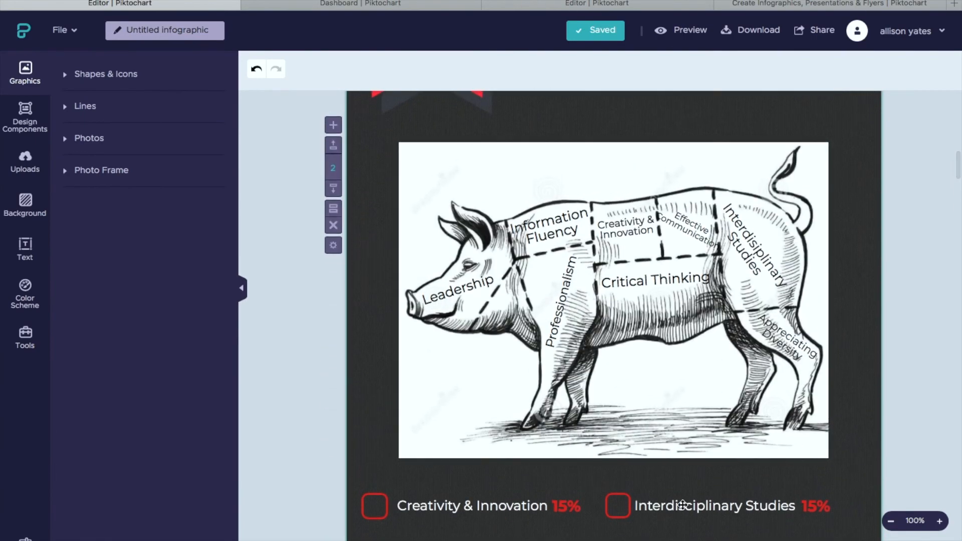
scroll(891, 379, down, 15)
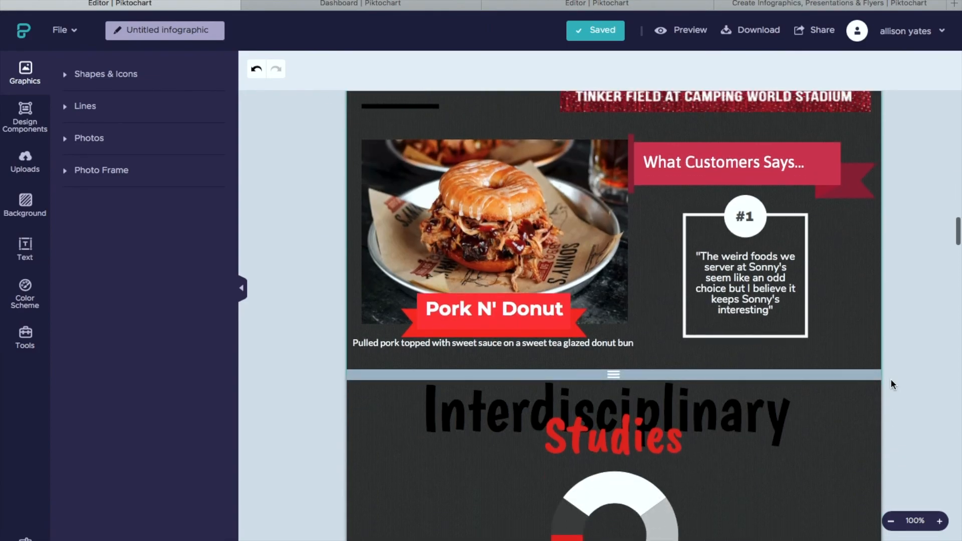
scroll(891, 384, down, 10)
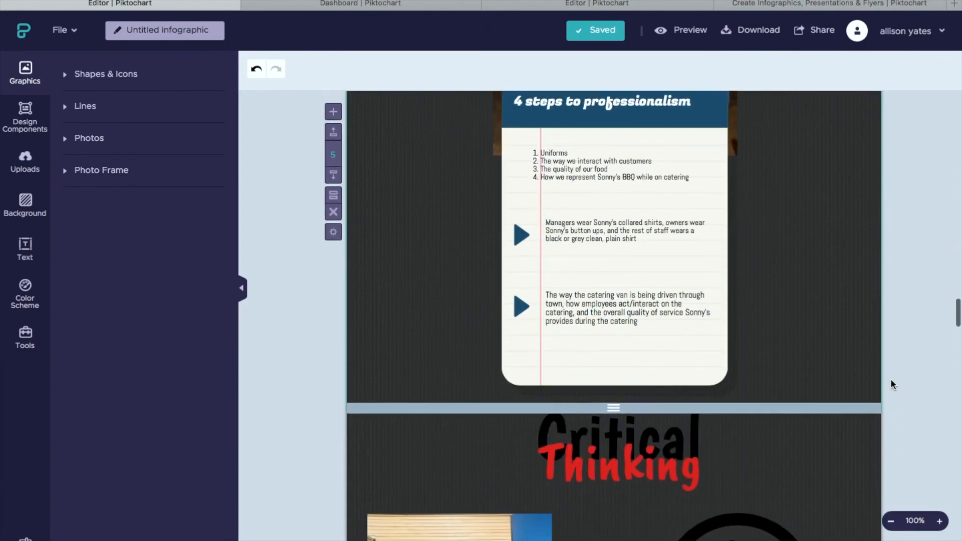
scroll(795, 278, down, 7)
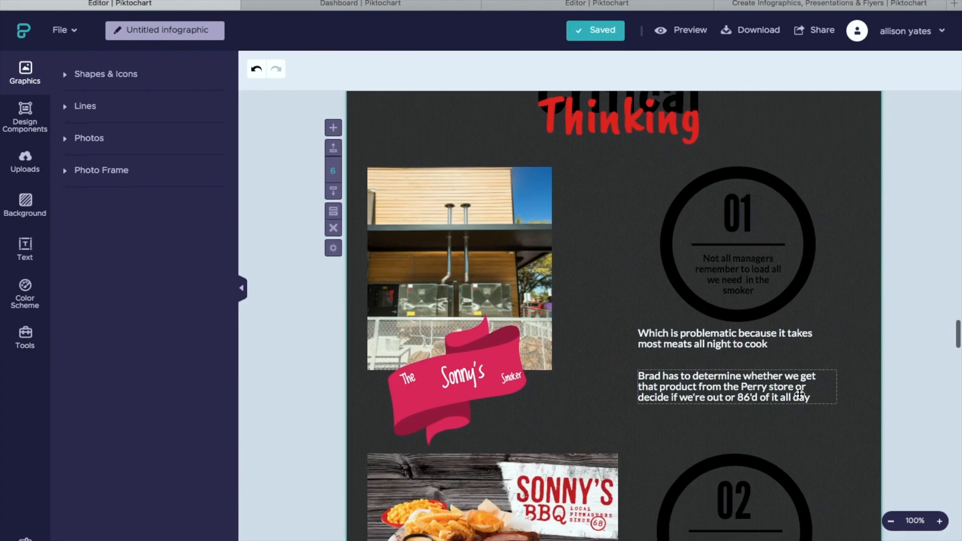
Look through the rest of the infographic, from the Information Fluency block through Effective Communication and Appreciating Diversity to the Conclusion, and head back up.
scroll(800, 394, down, 5)
scroll(799, 394, down, 8)
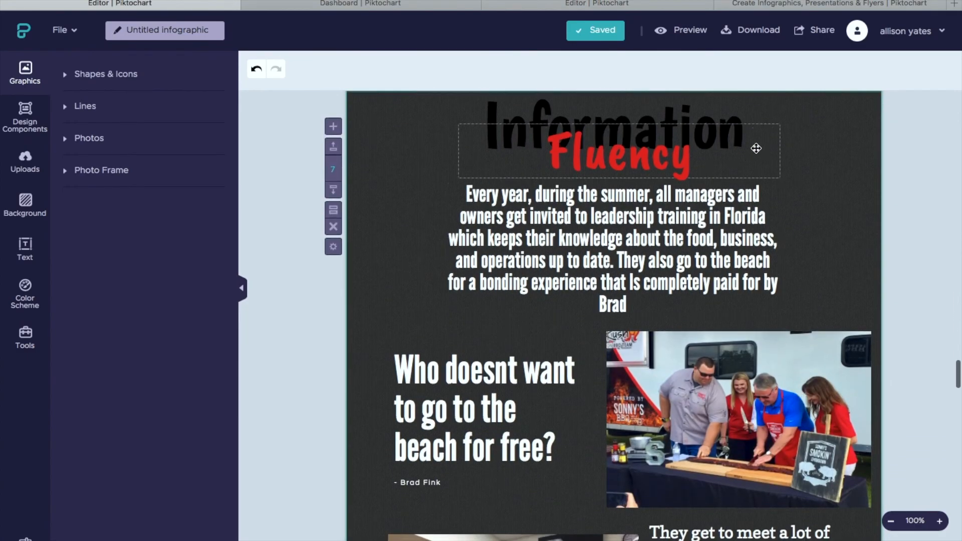
scroll(816, 274, down, 3)
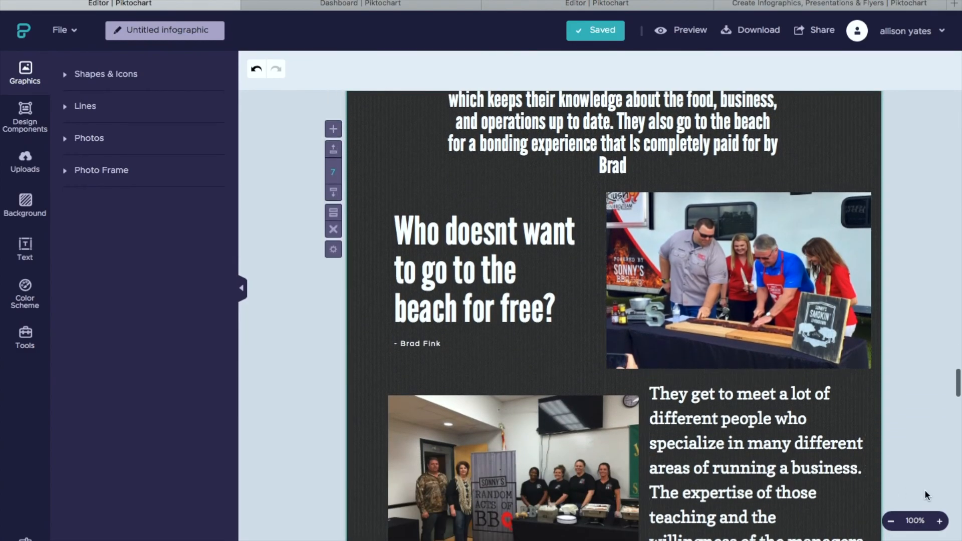
scroll(894, 486, down, 3)
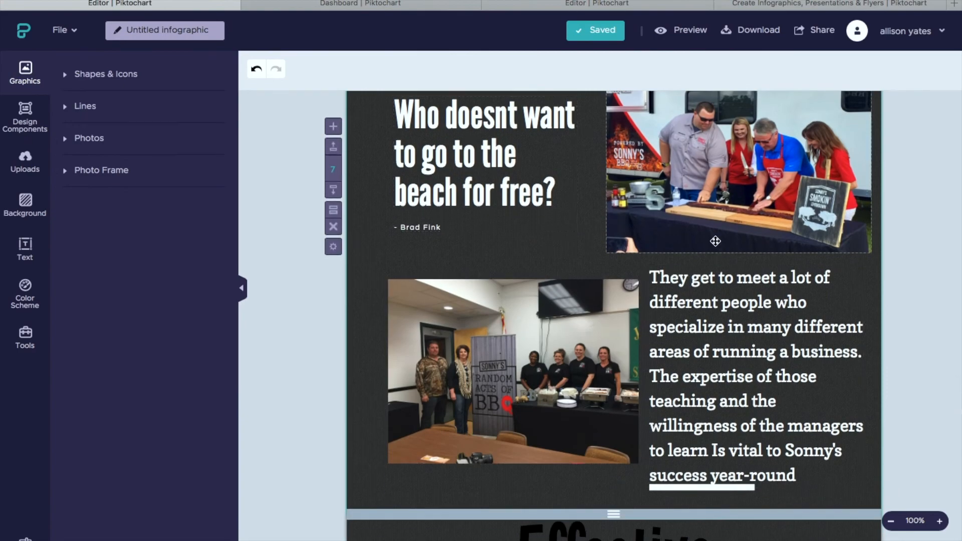
scroll(860, 332, down, 4)
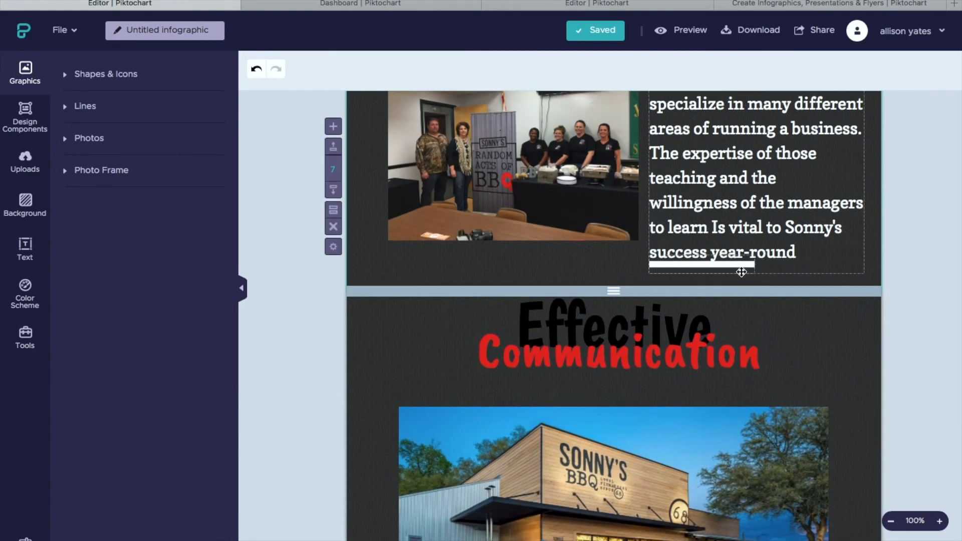
scroll(837, 359, down, 5)
scroll(840, 360, down, 15)
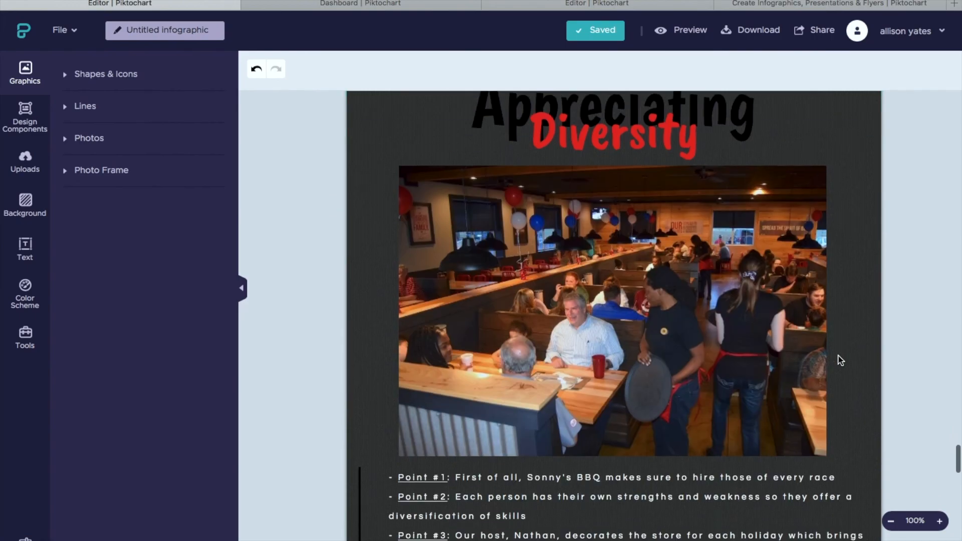
scroll(840, 360, down, 20)
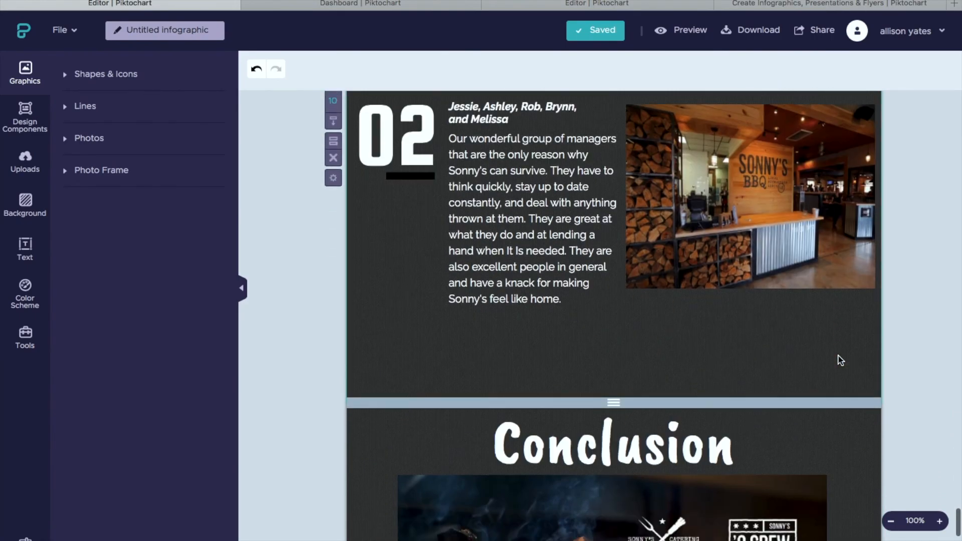
scroll(841, 360, up, 3)
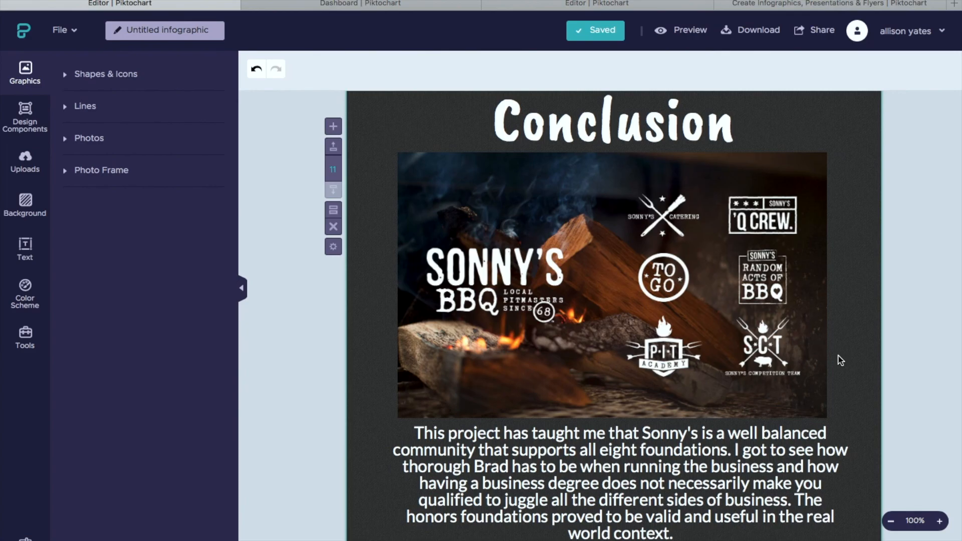
scroll(801, 183, up, 20)
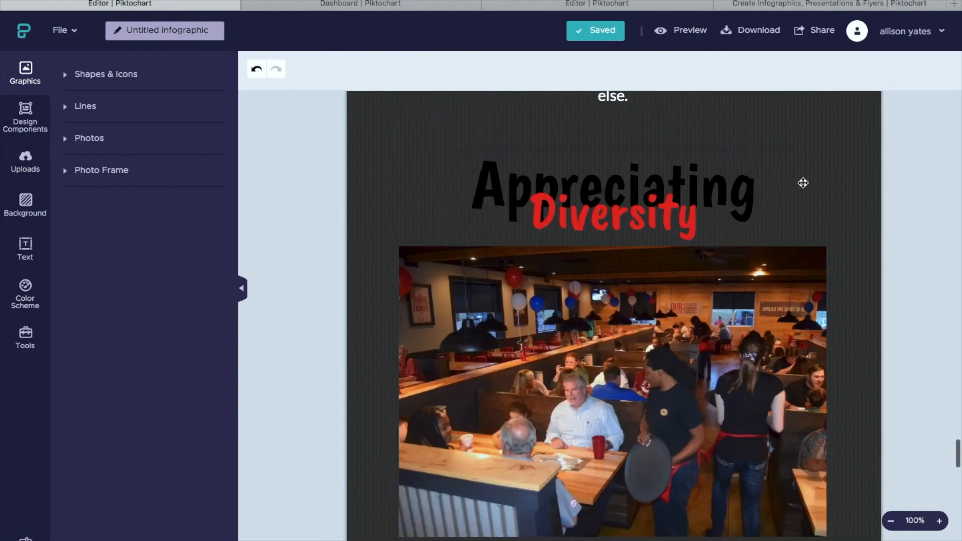